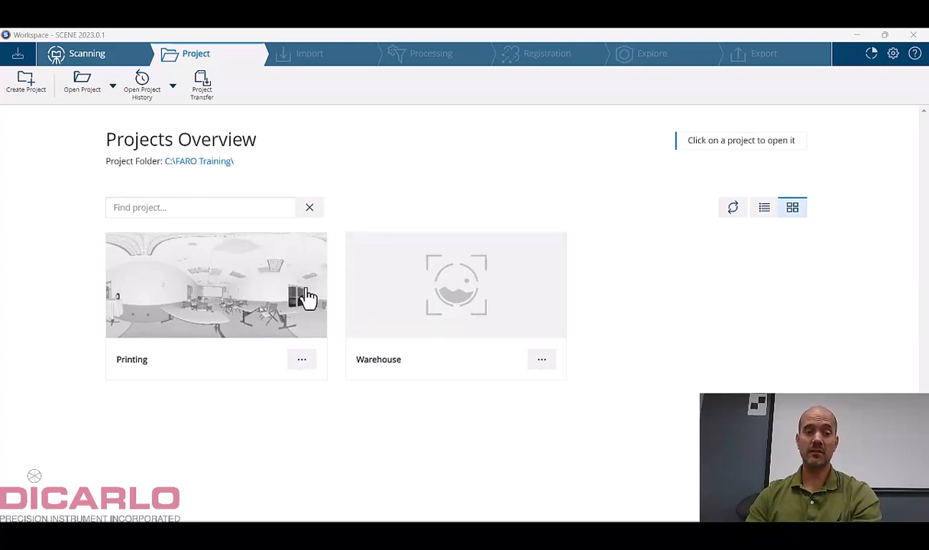
# Open the Printing project in one SCENE window and the Warehouse project in the second one
pyautogui.moveTo(531, 533)
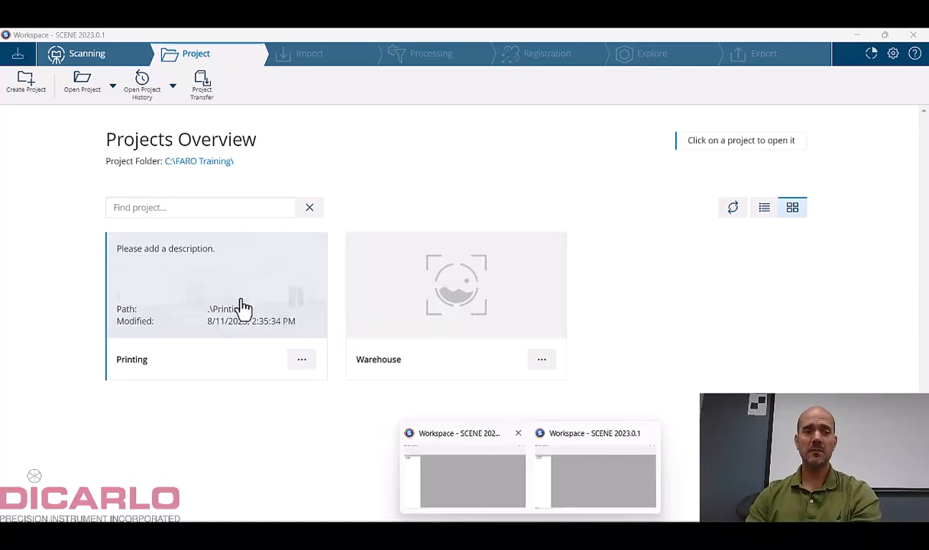
pyautogui.click(238, 305)
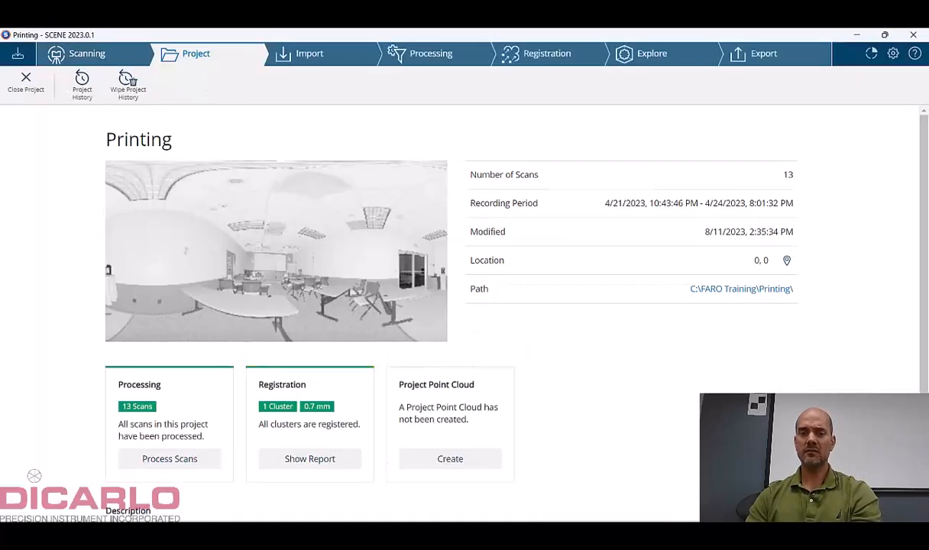
pyautogui.moveTo(531, 534)
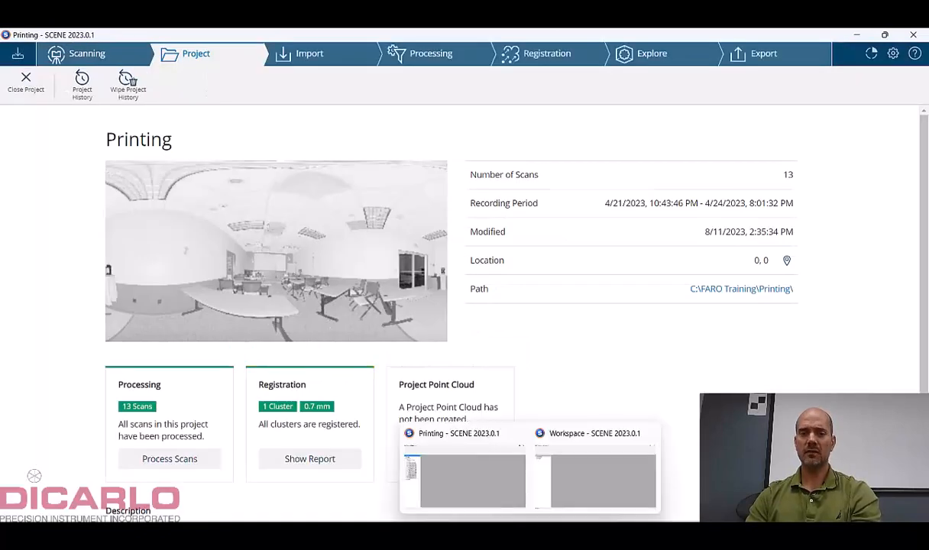
pyautogui.click(575, 483)
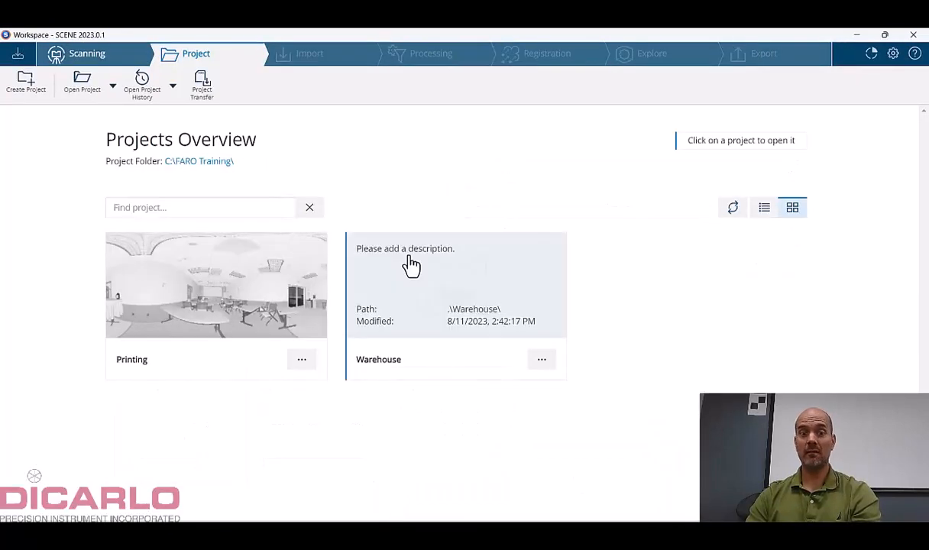
pyautogui.click(451, 312)
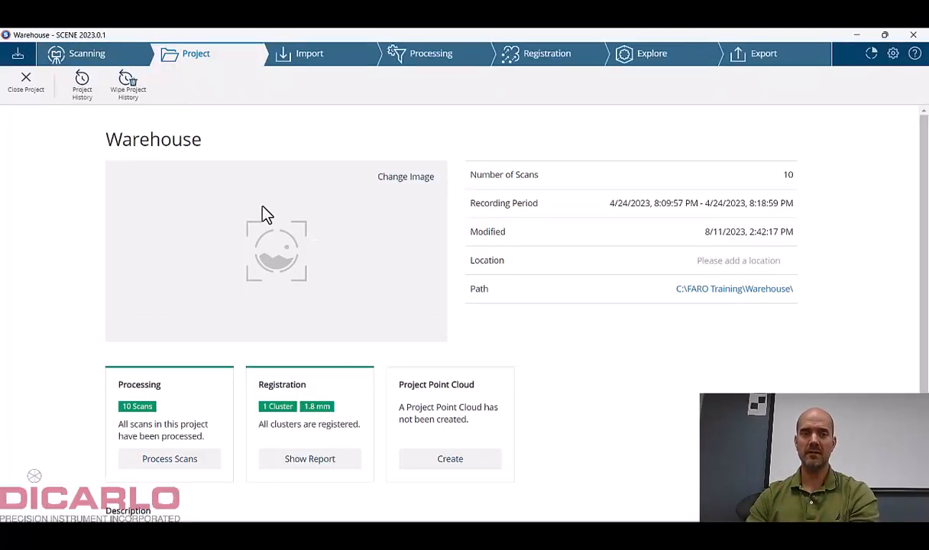
# Show the Warehouse project's point cloud in the 3D view and examine the building from another side
pyautogui.click(640, 55)
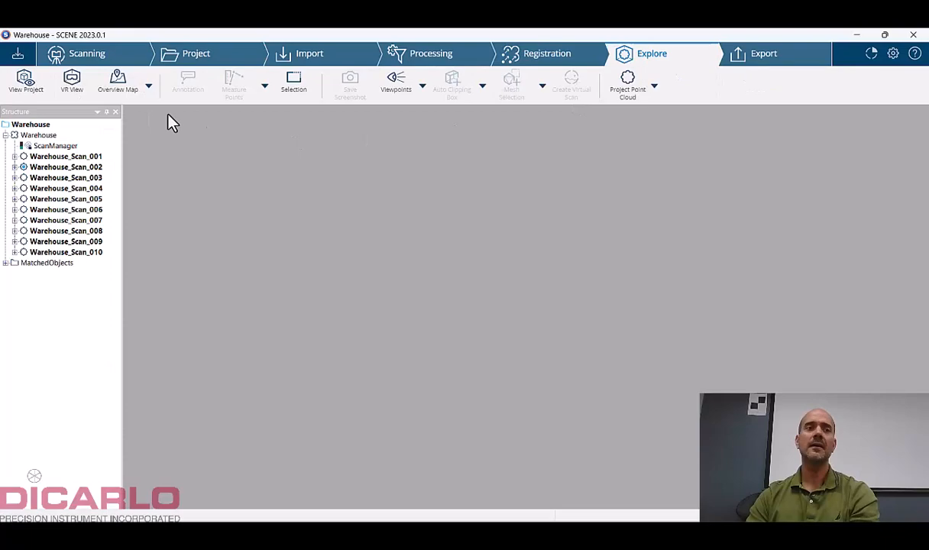
pyautogui.click(15, 83)
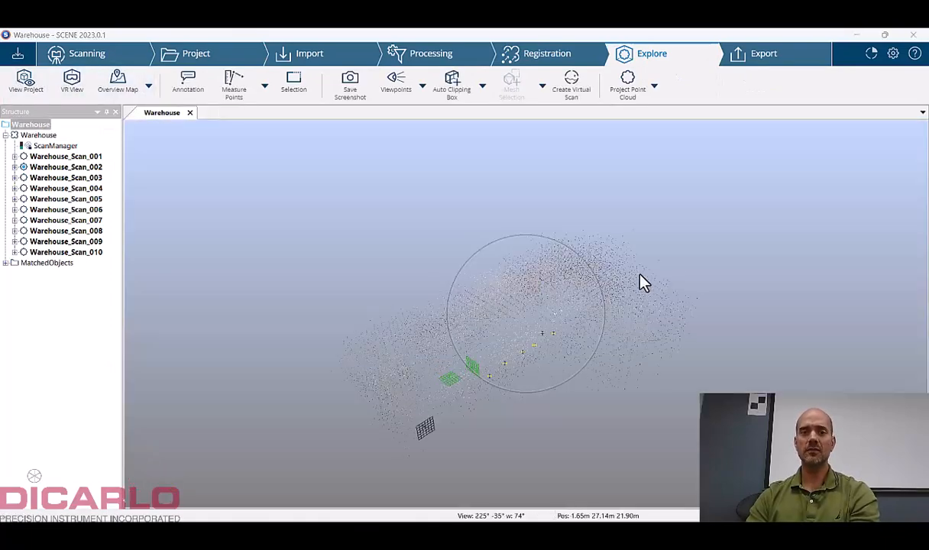
pyautogui.moveTo(752, 270); pyautogui.dragTo(822, 272)
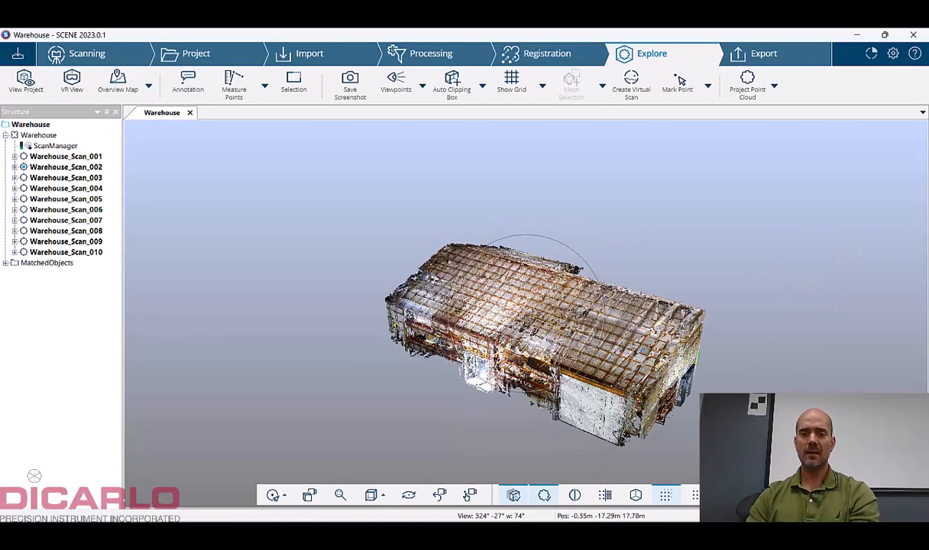
# Switch to the Printing project and show its point cloud in the 3D view
pyautogui.moveTo(530, 534)
pyautogui.click(489, 486)
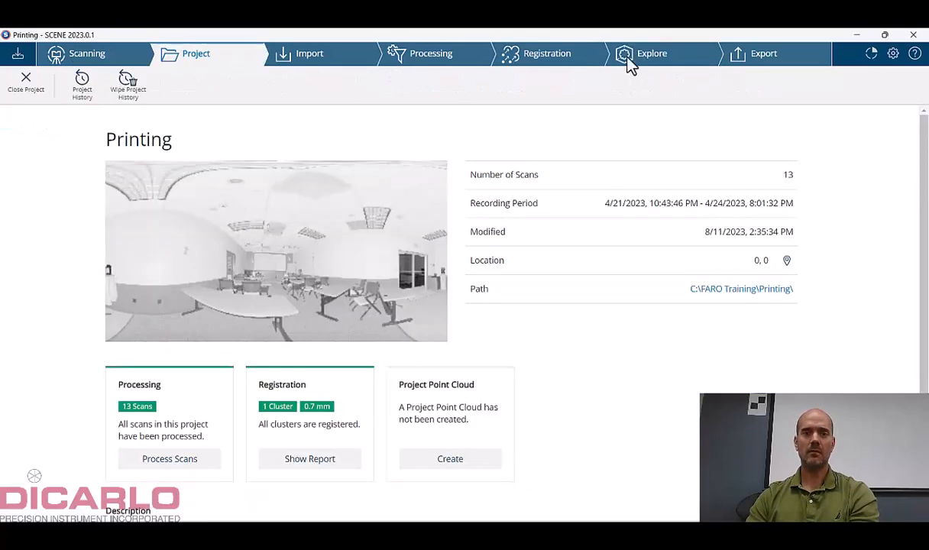
pyautogui.click(672, 53)
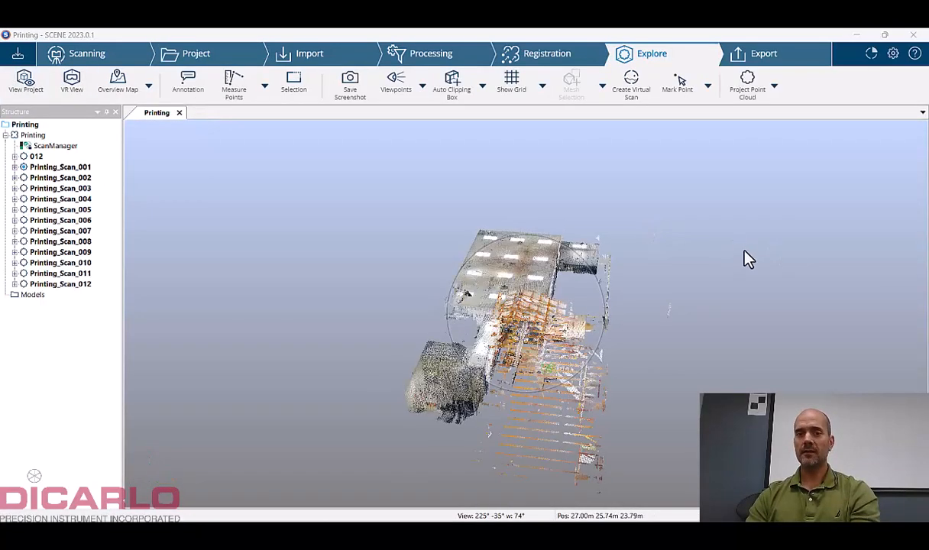
pyautogui.moveTo(745, 252); pyautogui.dragTo(612, 253)
# Review the scan results and scan point tensions in the Printing project's ScanManager
pyautogui.doubleClick(67, 146)
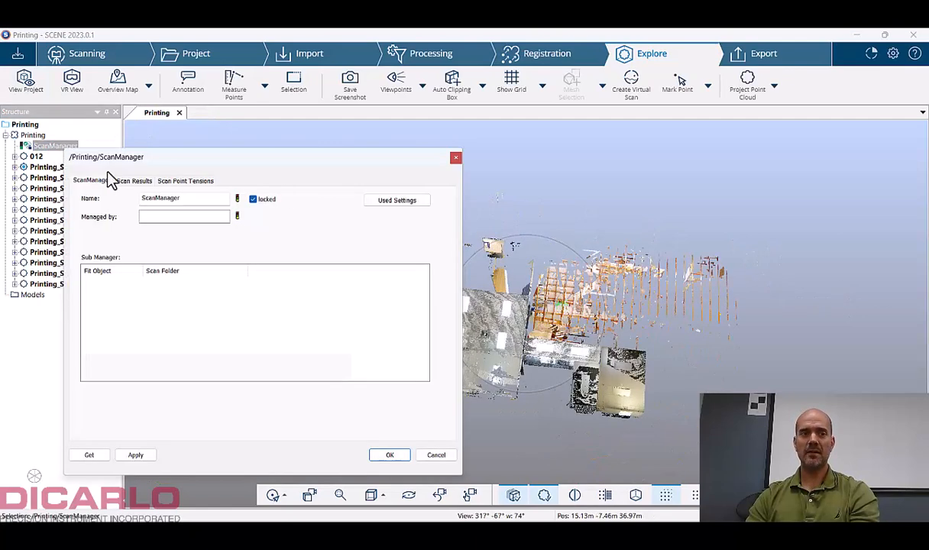
pyautogui.click(145, 181)
pyautogui.click(186, 181)
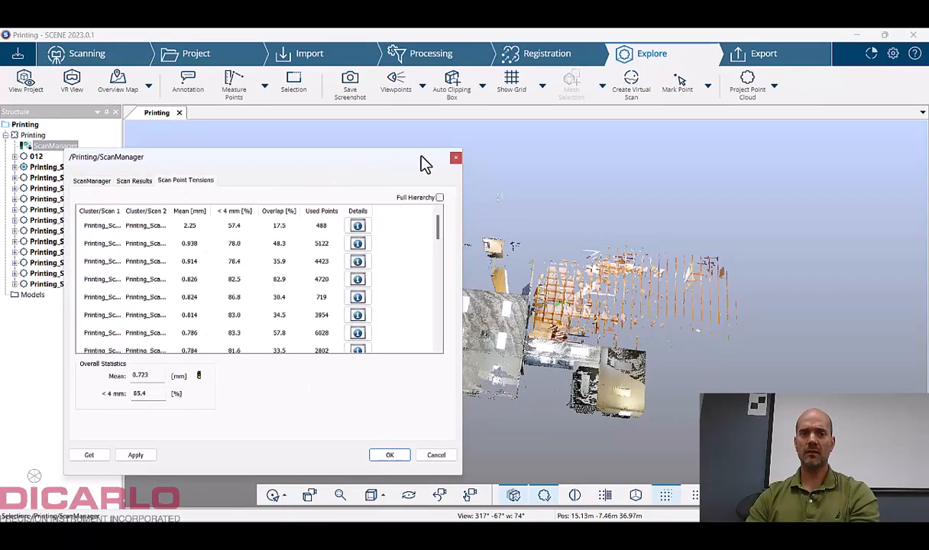
pyautogui.click(456, 159)
# Switch to the Warehouse project and review its ScanManager's scan point tensions and scan results
pyautogui.moveTo(531, 544)
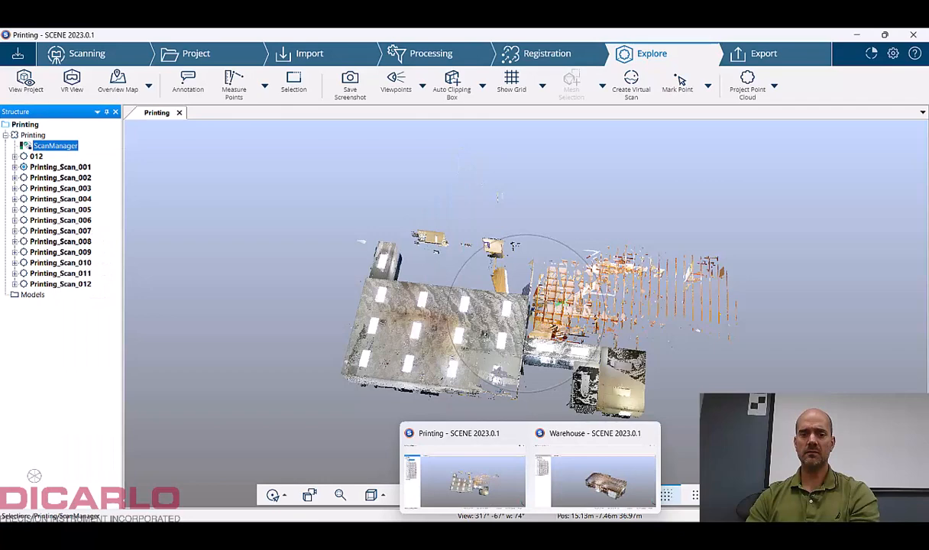
pyautogui.click(604, 481)
pyautogui.doubleClick(54, 145)
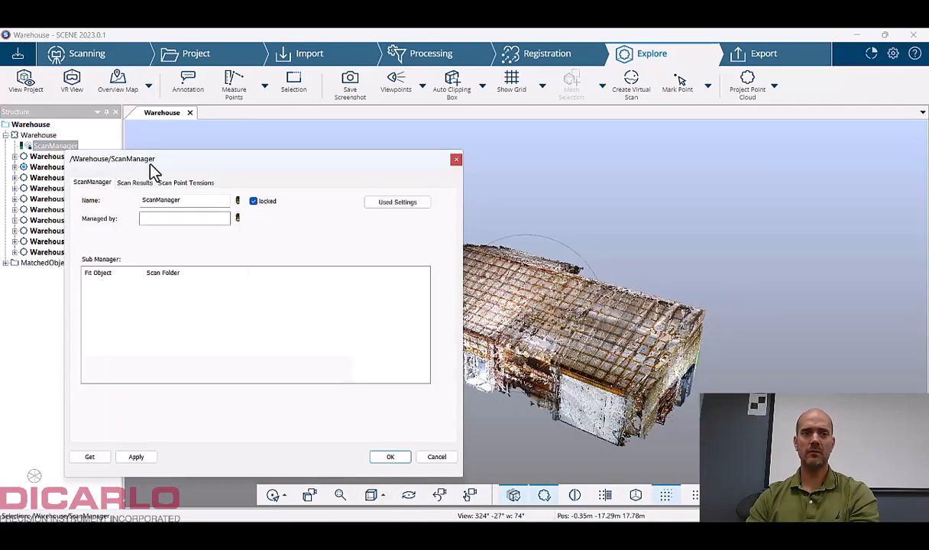
pyautogui.click(182, 183)
pyautogui.click(135, 184)
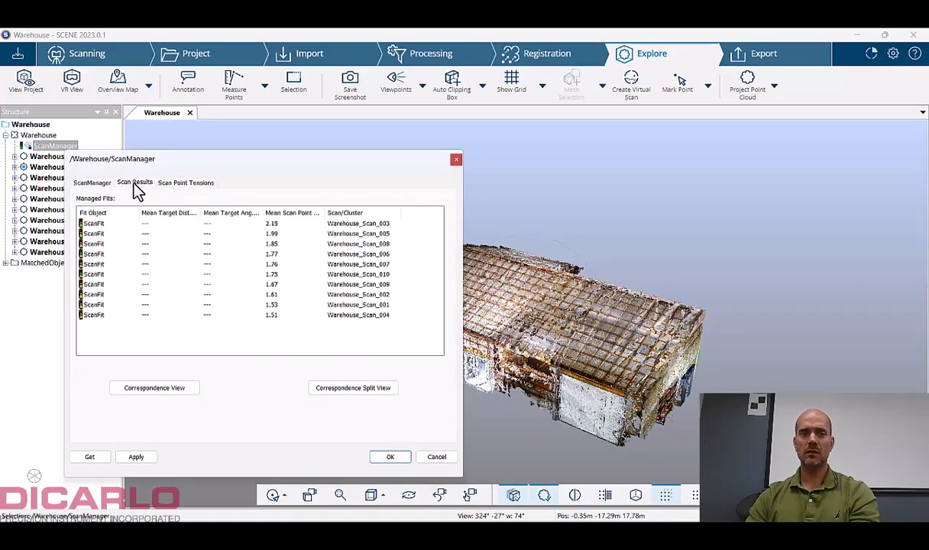
pyautogui.click(389, 458)
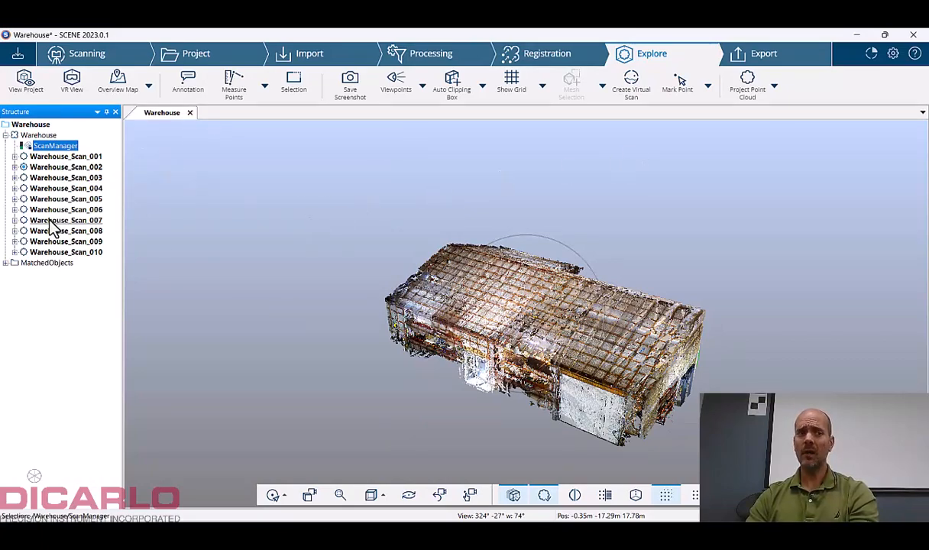
# Locate point a1 from the MatchedObjects folder in the Warehouse 3D view
pyautogui.moveTo(716, 243); pyautogui.dragTo(430, 413)
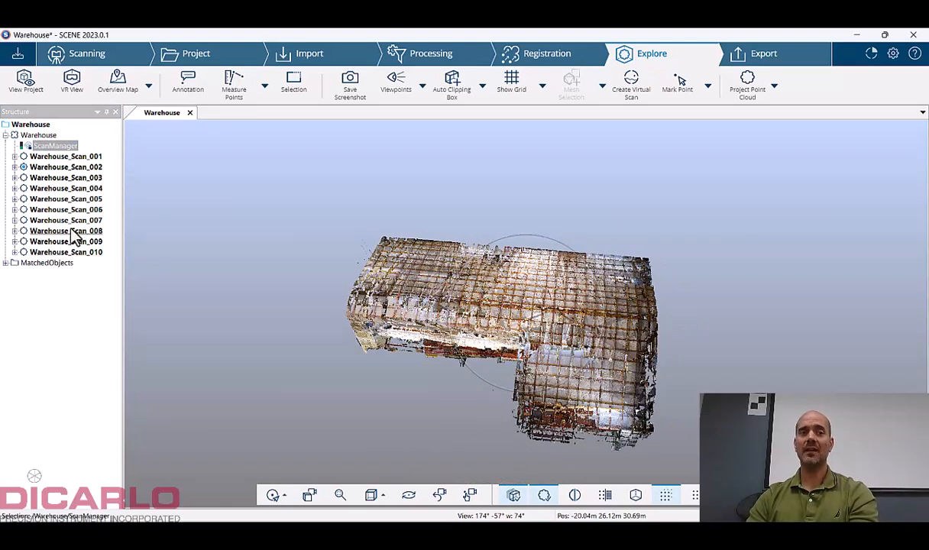
pyautogui.click(6, 263)
pyautogui.rightClick(36, 273)
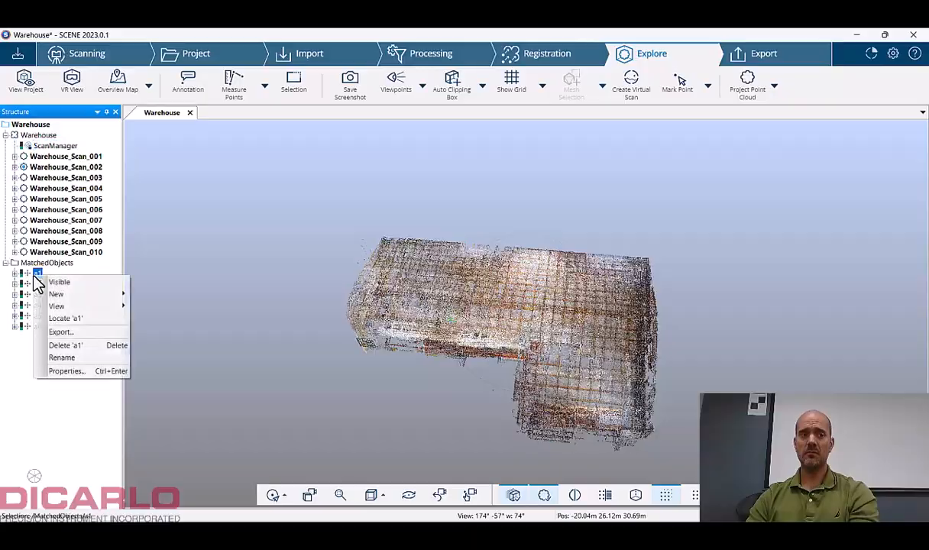
pyautogui.click(66, 318)
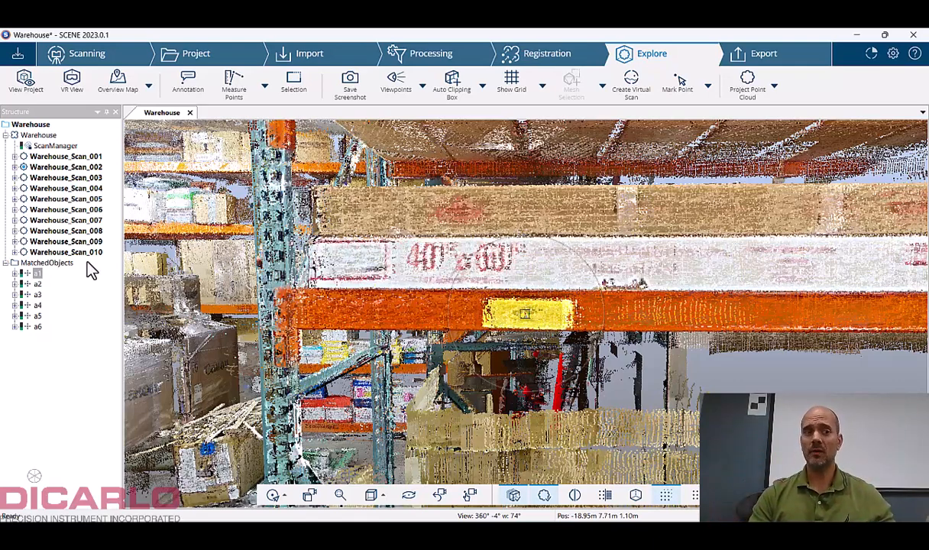
# Check the PointFit under matched object a1 and read a1's global coordinates in its properties
pyautogui.click(14, 273)
pyautogui.doubleClick(43, 285)
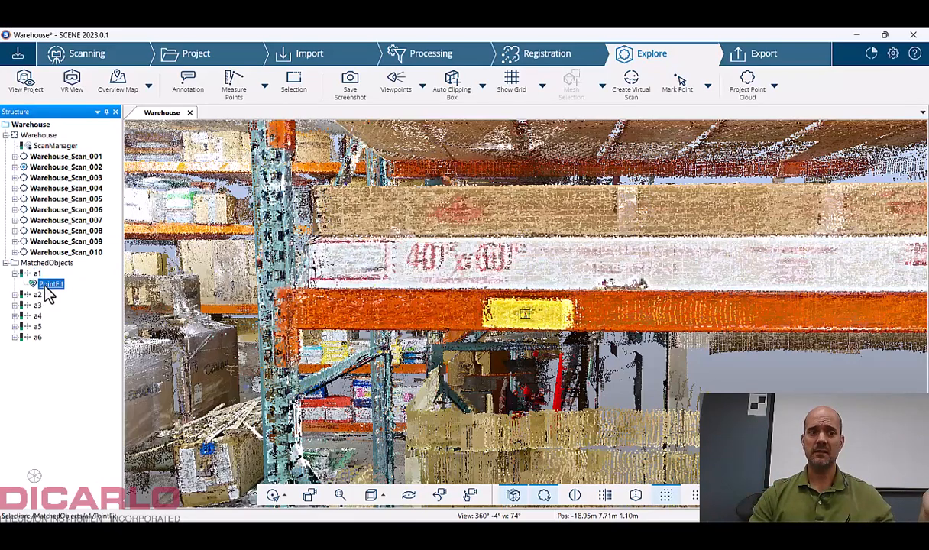
pyautogui.click(234, 38)
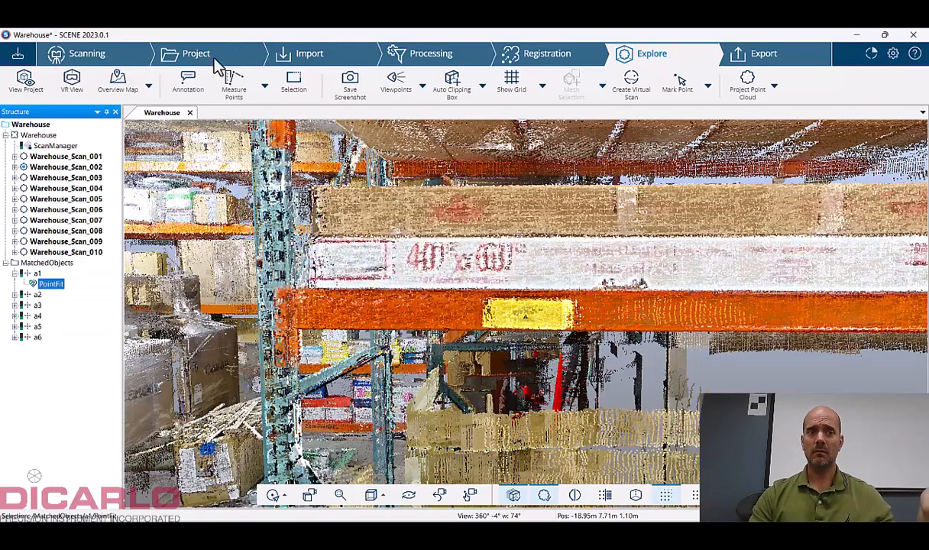
pyautogui.rightClick(37, 273)
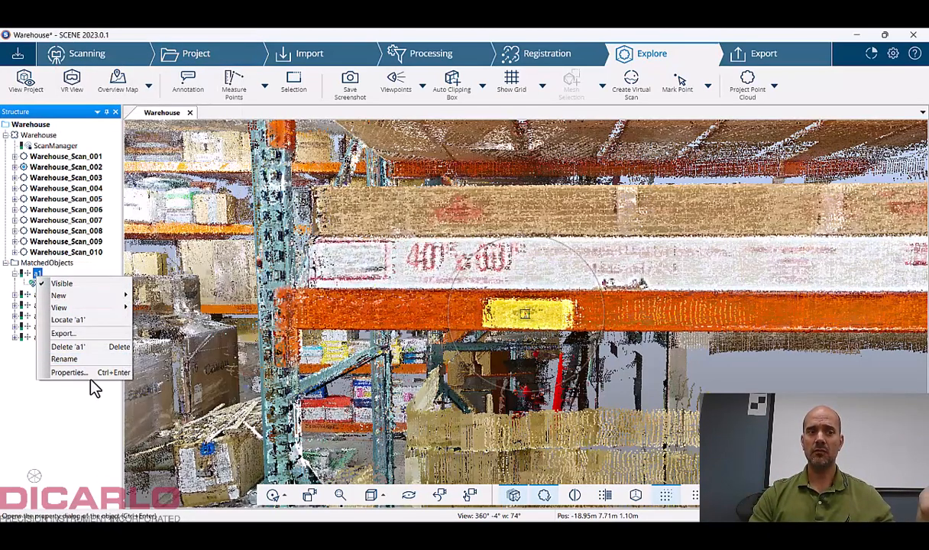
pyautogui.click(88, 372)
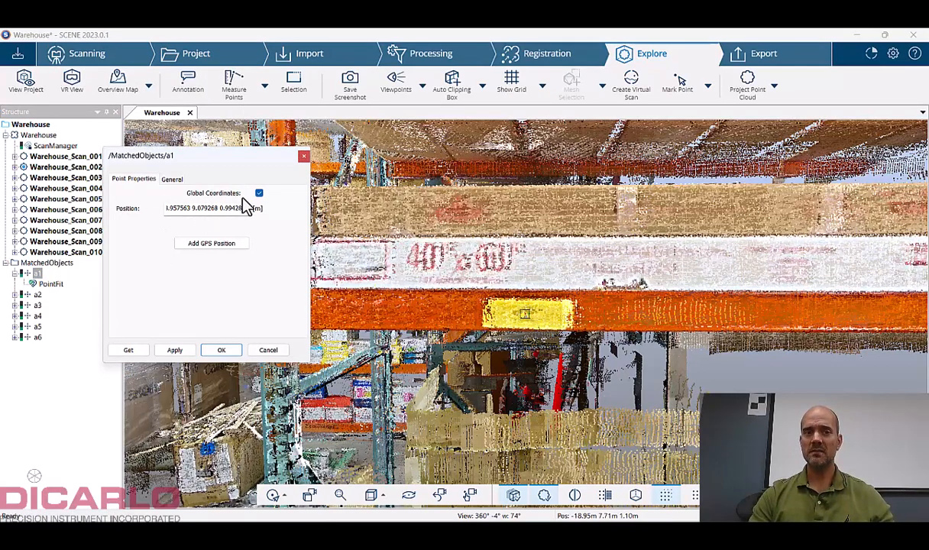
pyautogui.moveTo(160, 211); pyautogui.dragTo(121, 210)
pyautogui.click(196, 210)
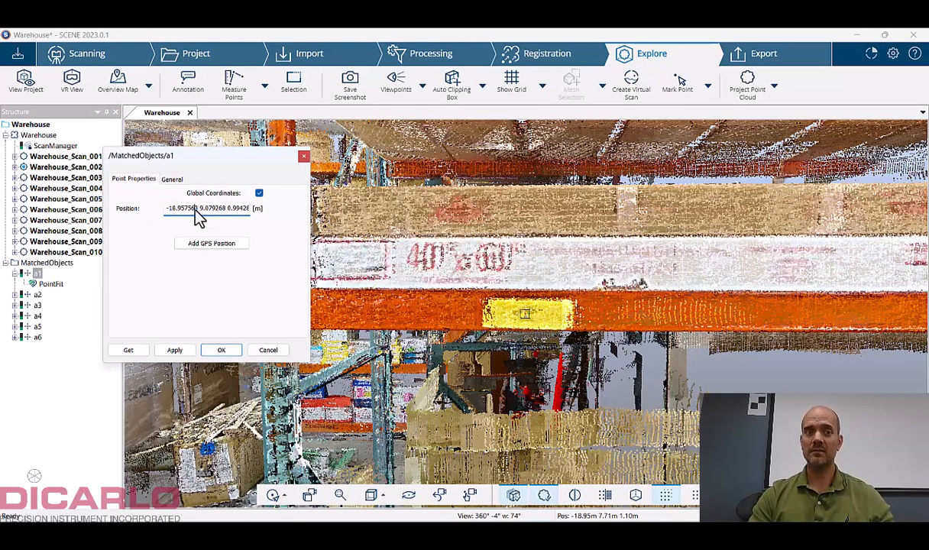
pyautogui.click(221, 352)
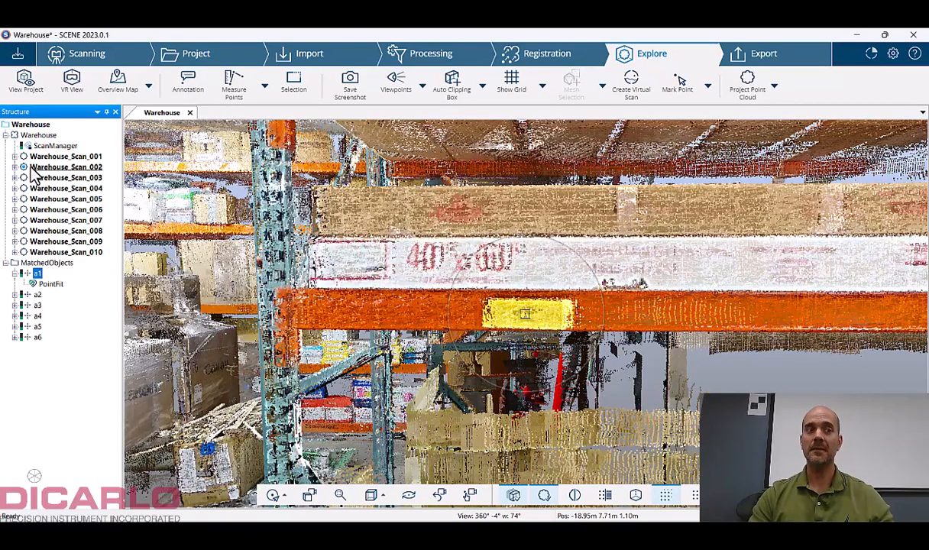
# Collapse the Warehouse cluster and the MatchedObjects folder, and close the Warehouse 3D view
pyautogui.click(6, 135)
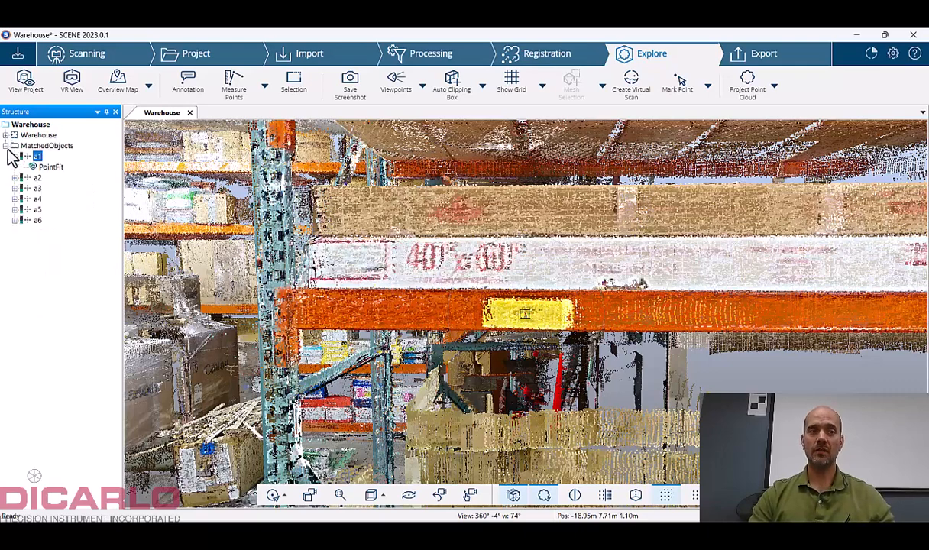
pyautogui.click(15, 145)
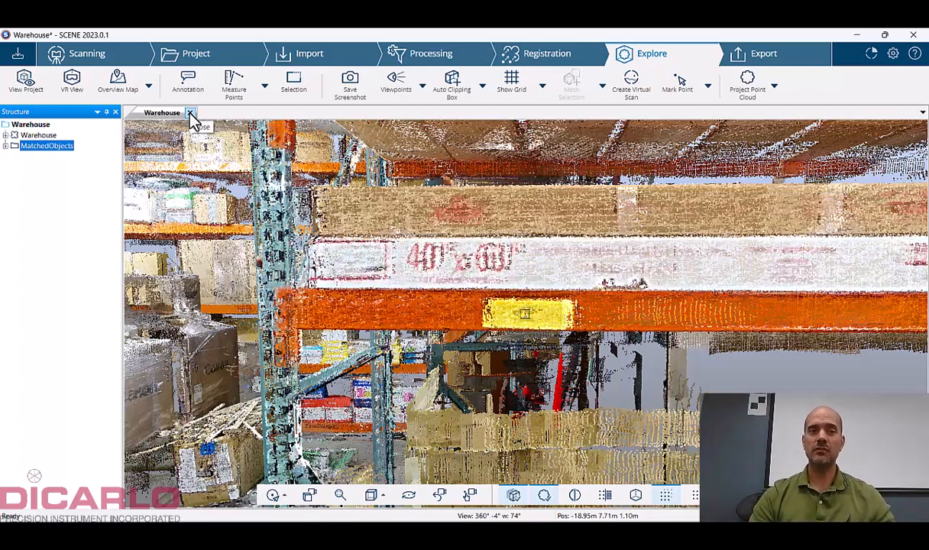
pyautogui.click(190, 113)
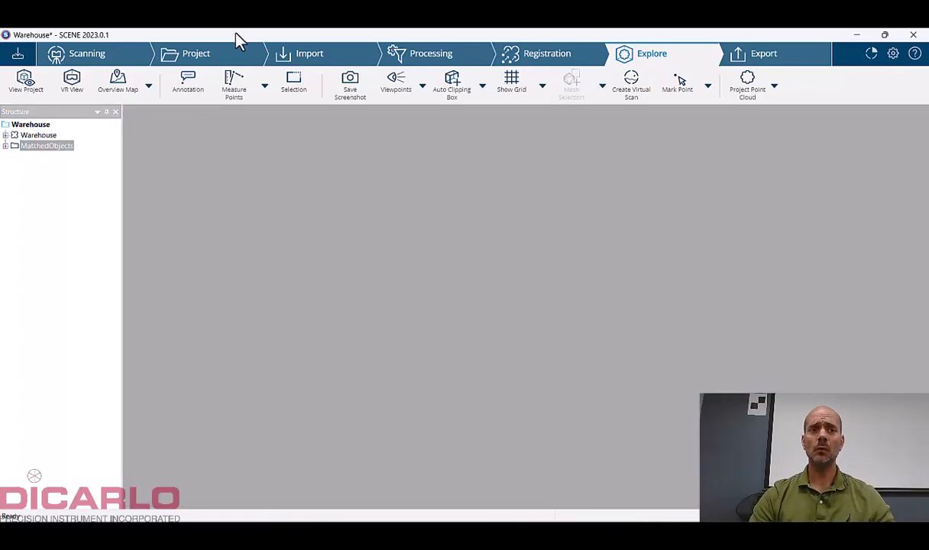
# Close the Warehouse project without saving the changes
pyautogui.click(207, 61)
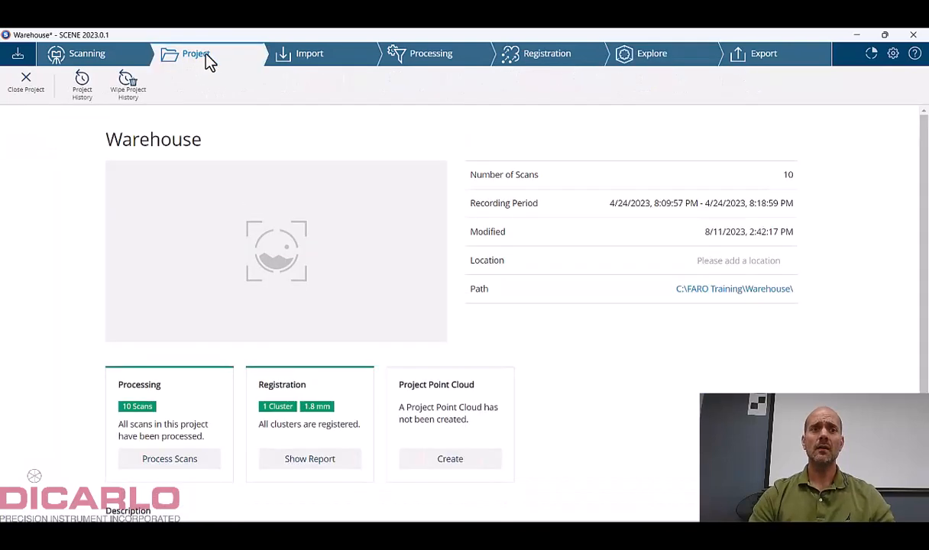
pyautogui.click(26, 84)
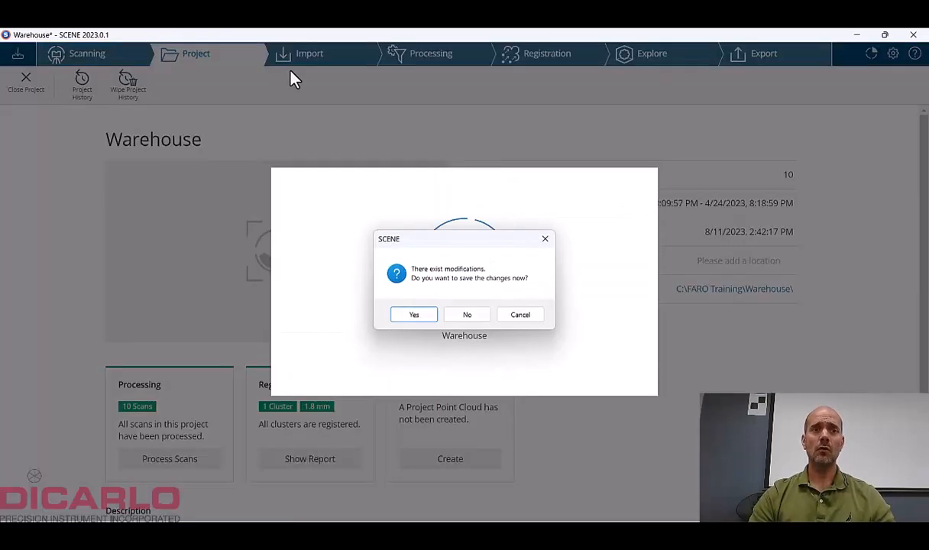
pyautogui.click(478, 313)
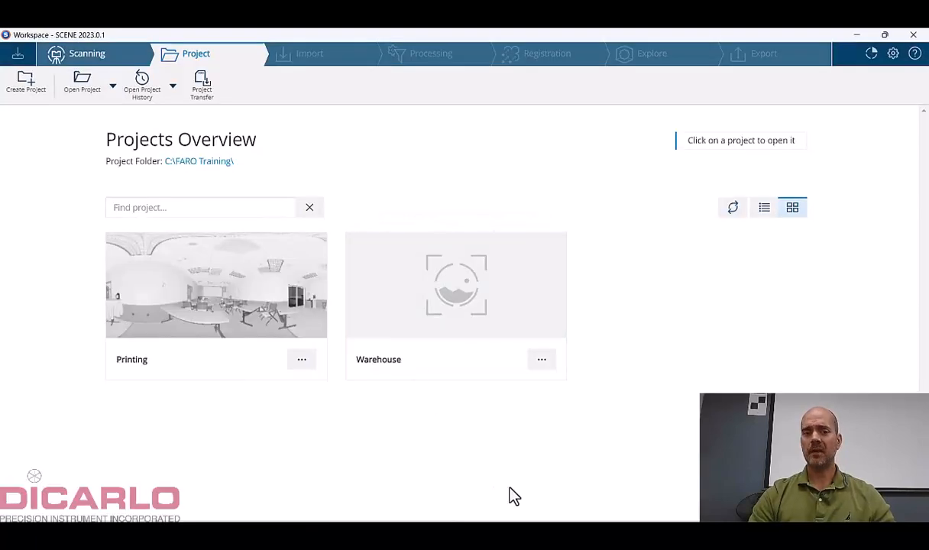
# Switch to the open Printing project and collapse its Printing cluster
pyautogui.moveTo(531, 535)
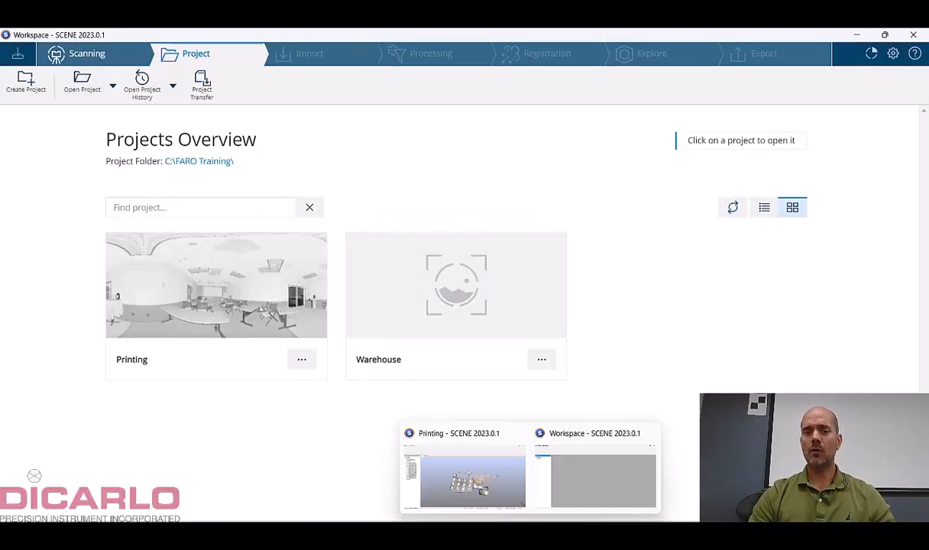
pyautogui.click(490, 477)
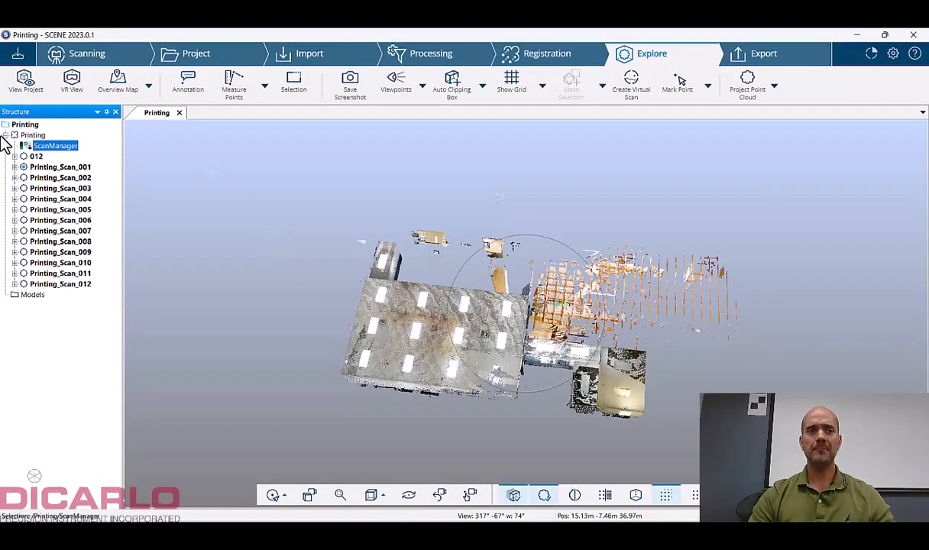
pyautogui.click(5, 135)
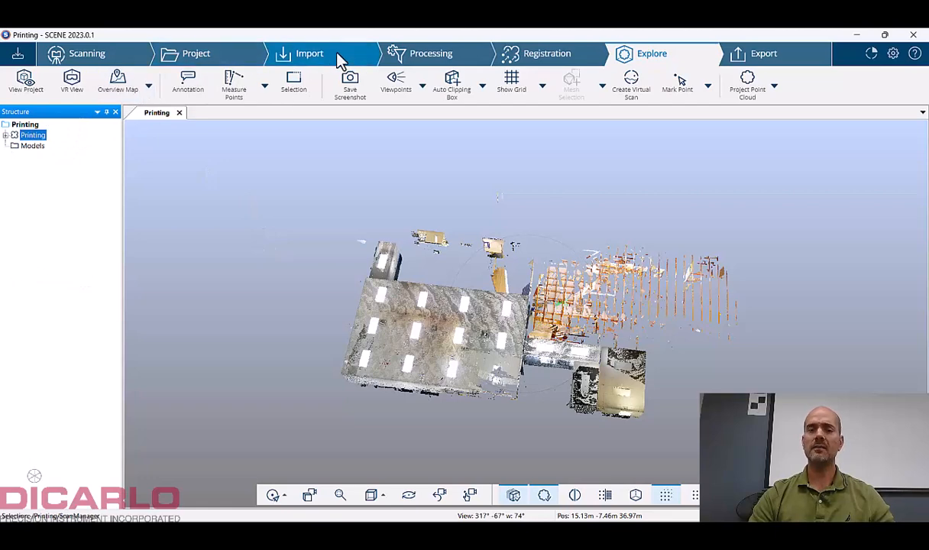
# Import the Warehouse.lsproj project from the Warehouse folder in FARO Training into the Printing project
pyautogui.click(298, 55)
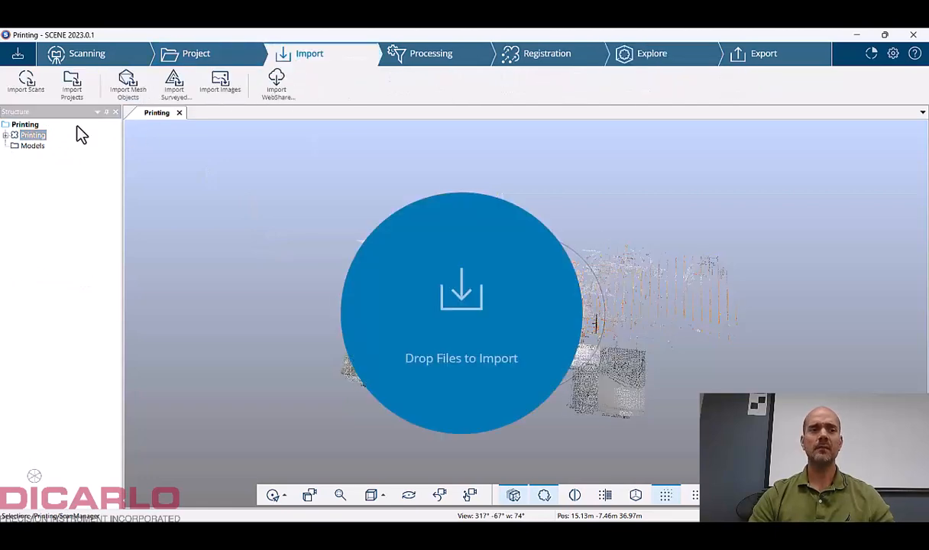
pyautogui.click(27, 83)
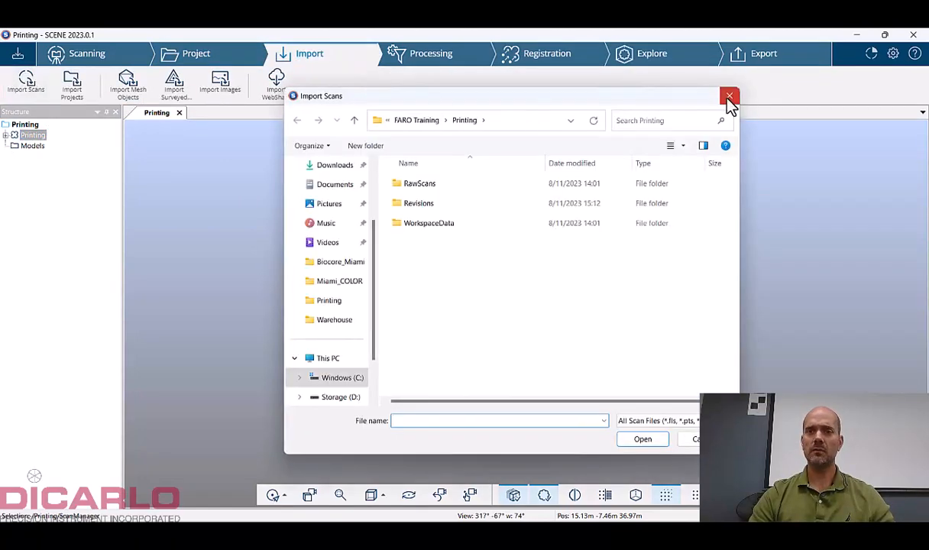
pyautogui.click(728, 94)
pyautogui.click(72, 82)
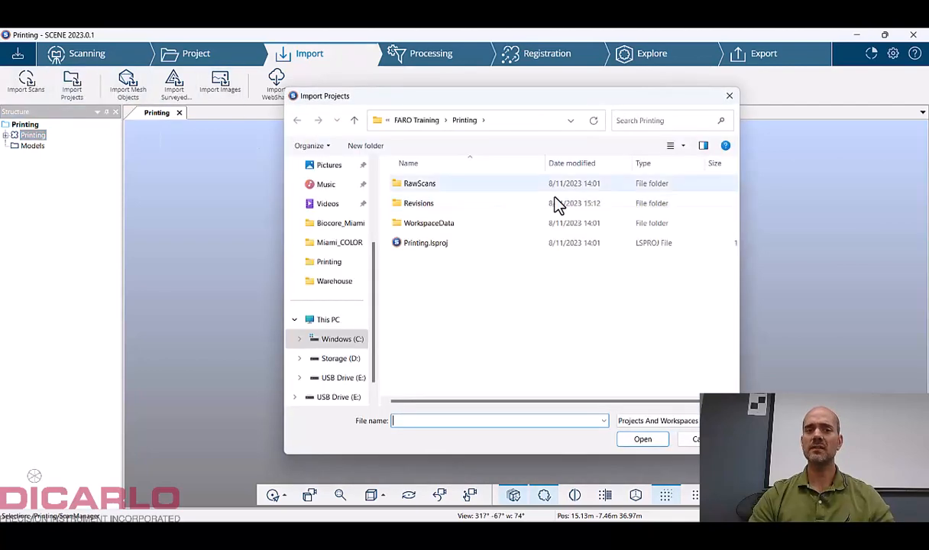
pyautogui.click(414, 120)
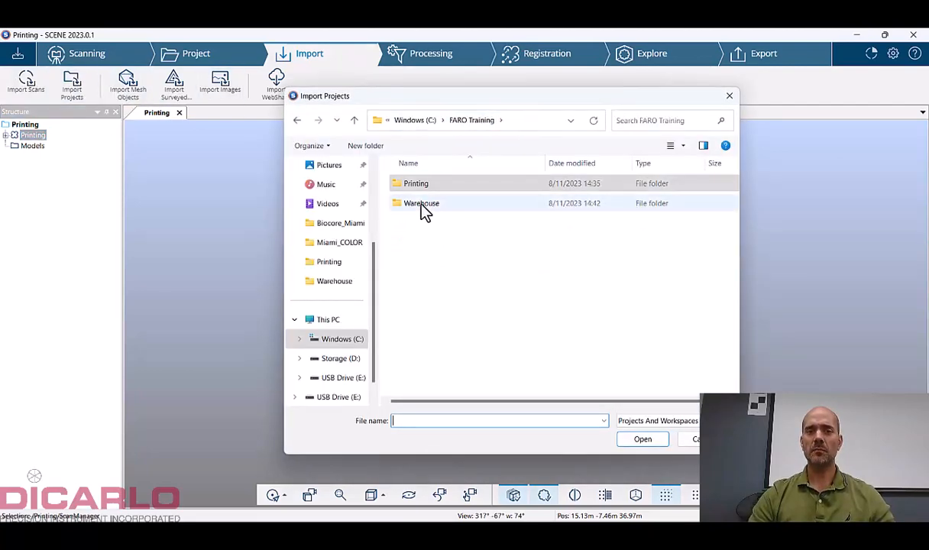
pyautogui.click(420, 206)
pyautogui.doubleClick(421, 205)
pyautogui.click(447, 244)
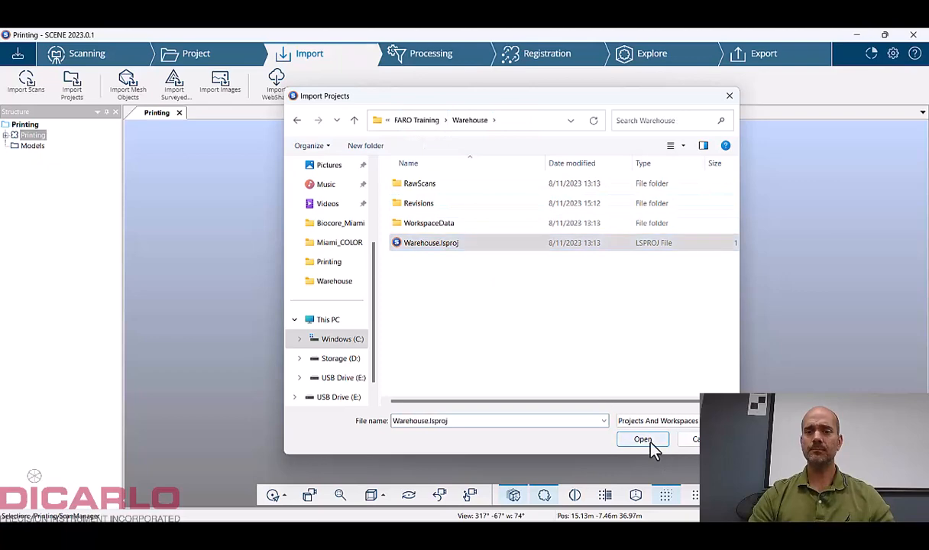
pyautogui.click(644, 440)
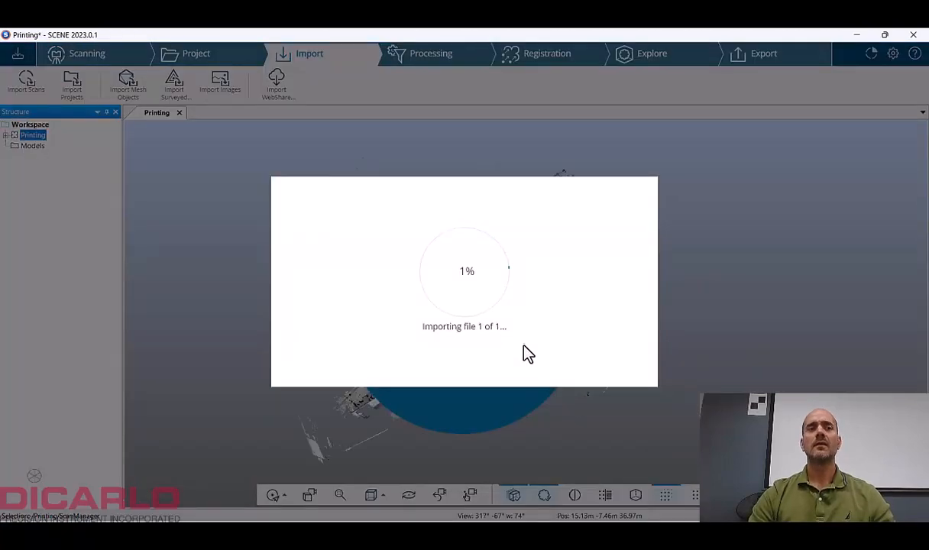
pyautogui.click(605, 321)
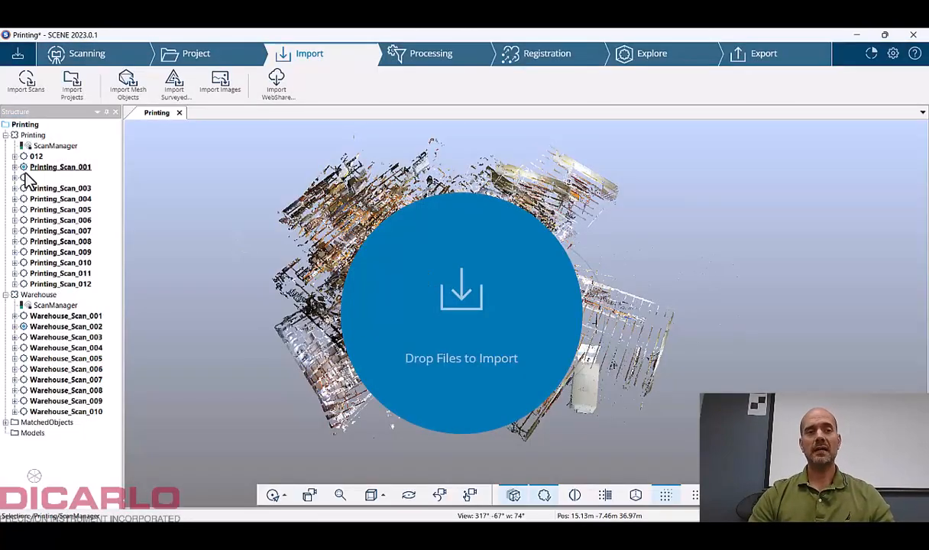
# Collapse the Printing and Warehouse clusters, and reload the project's 3D view to examine how the two point clouds sit together
pyautogui.click(5, 136)
pyautogui.click(5, 146)
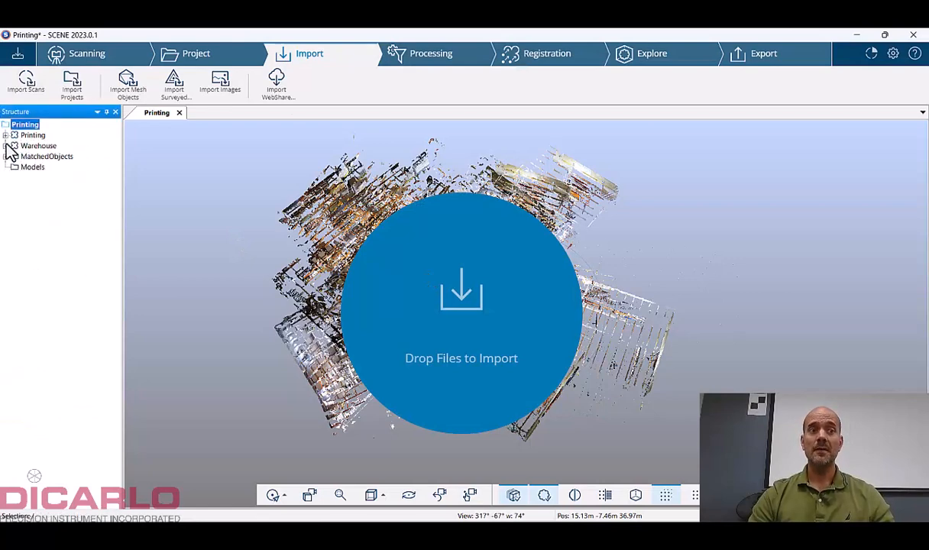
pyautogui.click(662, 54)
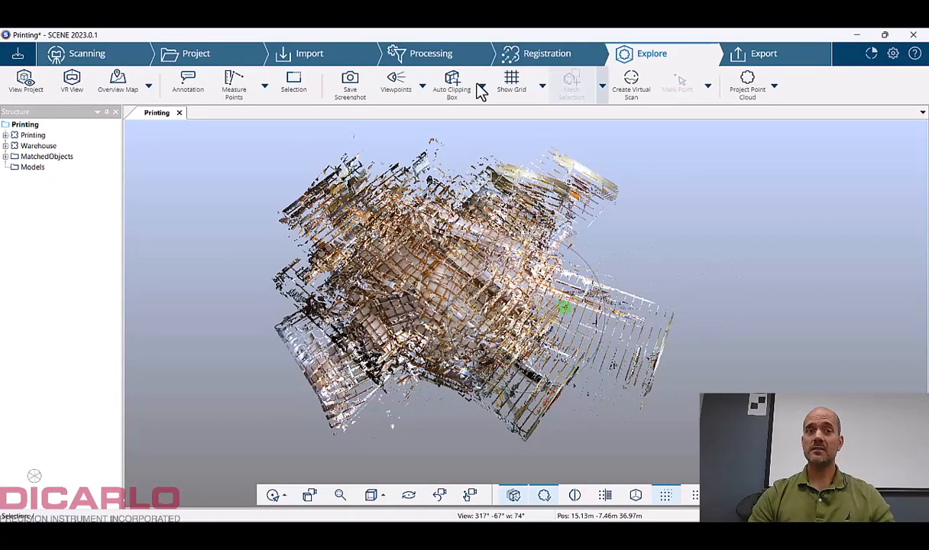
pyautogui.click(179, 112)
pyautogui.click(26, 83)
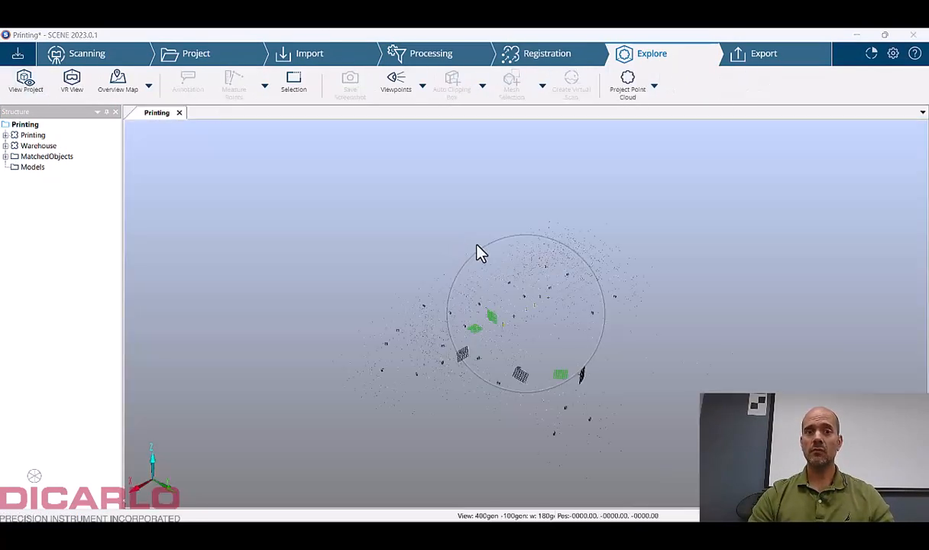
pyautogui.moveTo(760, 264); pyautogui.dragTo(536, 309)
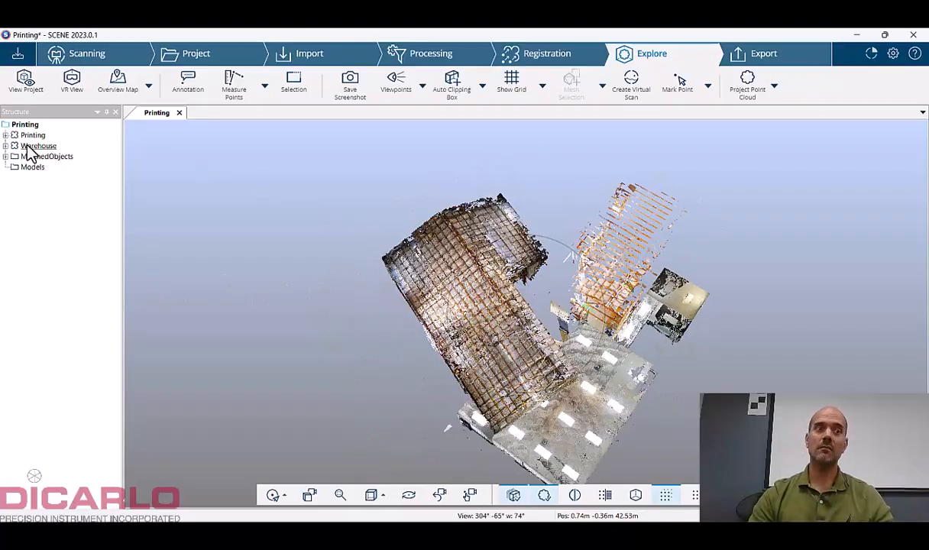
# Locate matched object a1 from the MatchedObjects folder in the 3D view and examine its target on the warehouse rack
pyautogui.click(6, 156)
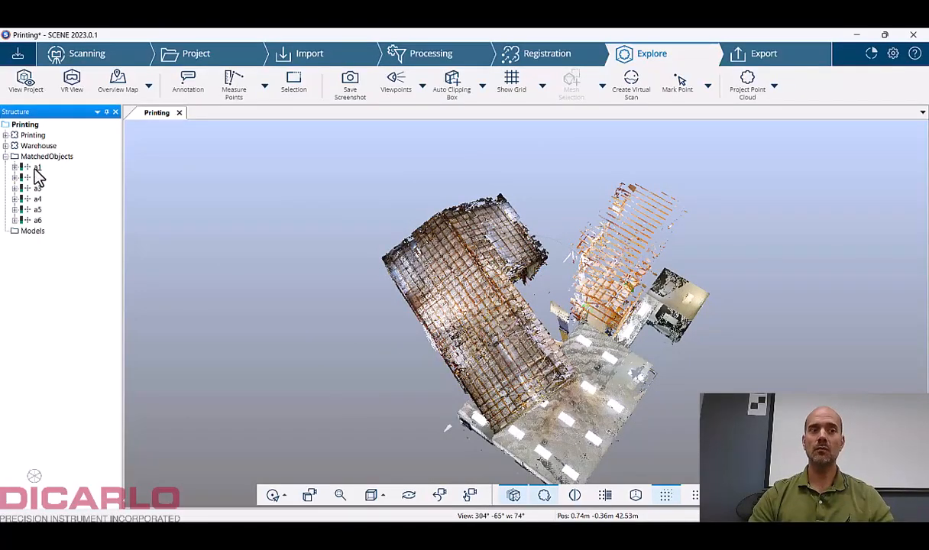
pyautogui.rightClick(35, 168)
pyautogui.click(79, 210)
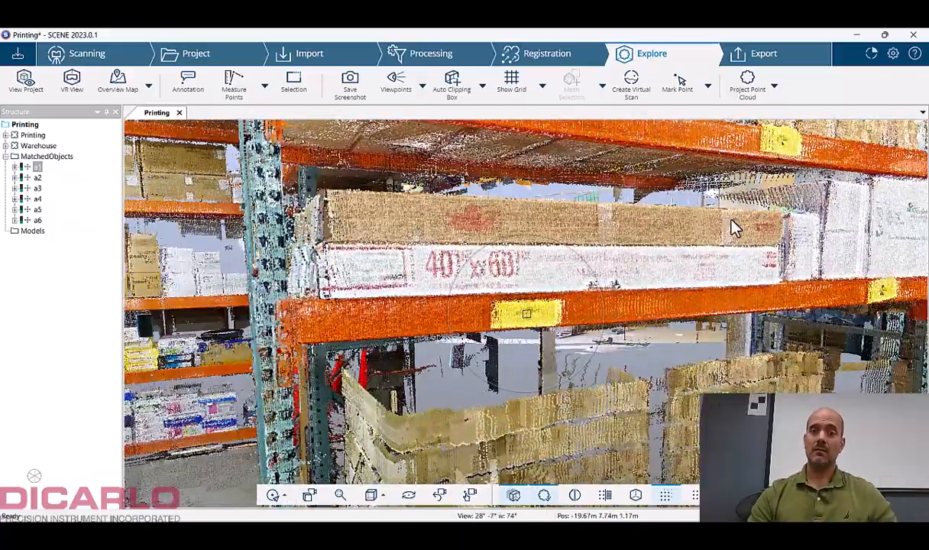
pyautogui.moveTo(747, 258); pyautogui.dragTo(721, 272)
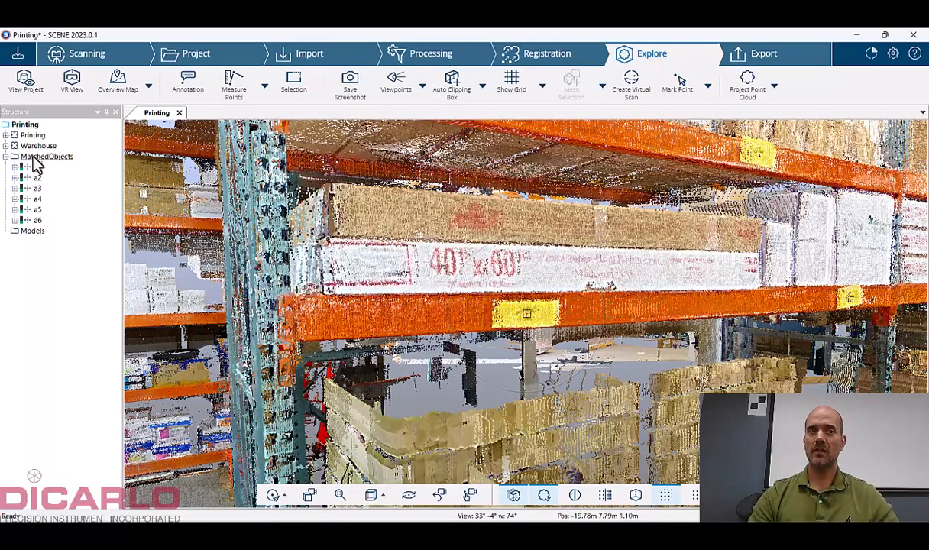
pyautogui.moveTo(763, 256); pyautogui.dragTo(764, 321)
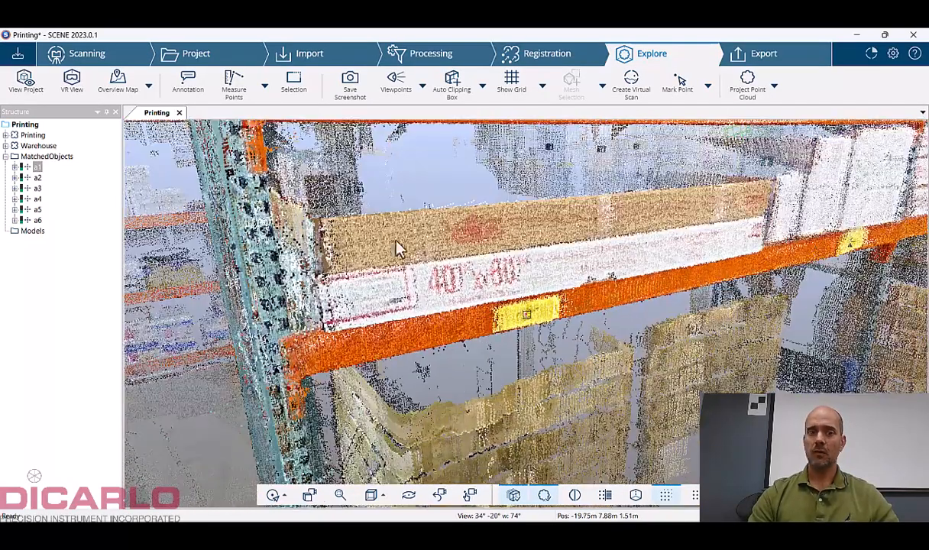
# Locate matched object a6 in the 3D view, examine its target, and close the view
pyautogui.rightClick(38, 221)
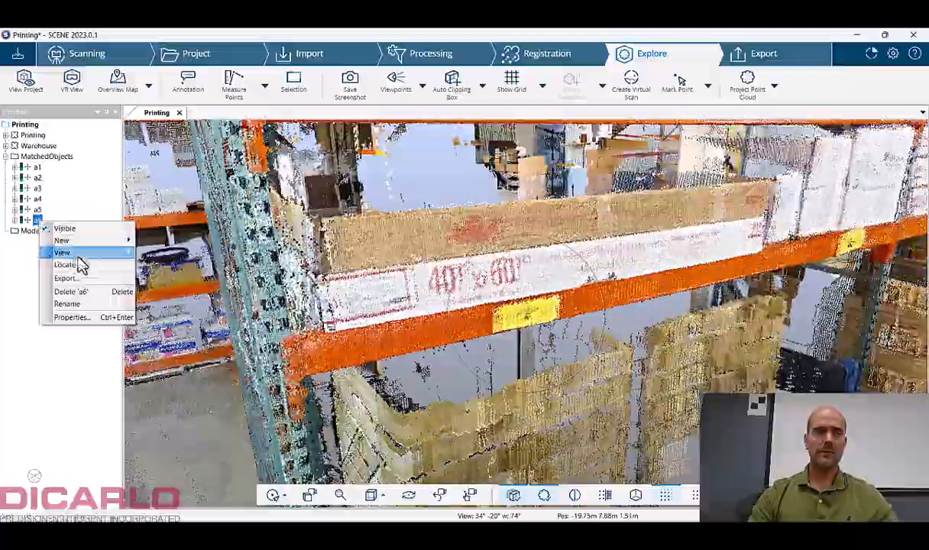
pyautogui.click(82, 265)
pyautogui.moveTo(495, 280); pyautogui.dragTo(723, 307)
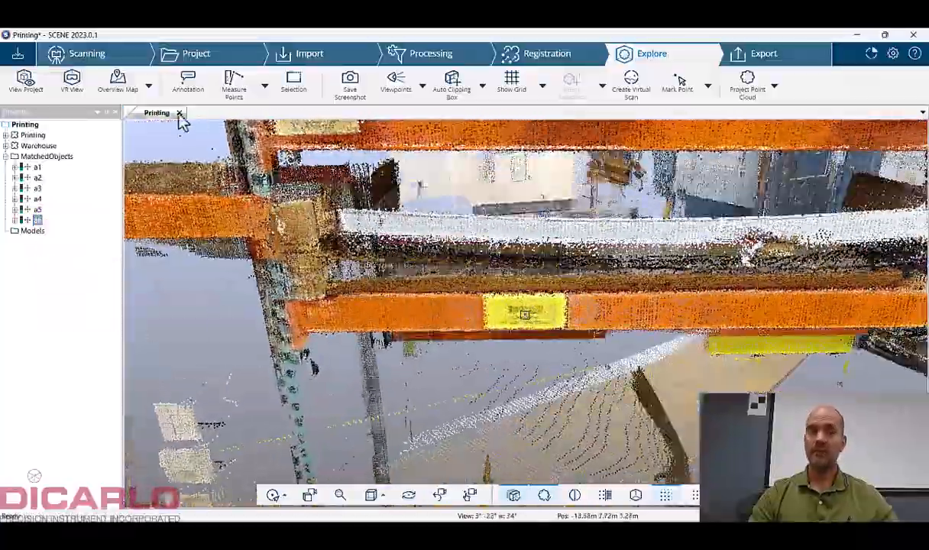
pyautogui.click(179, 113)
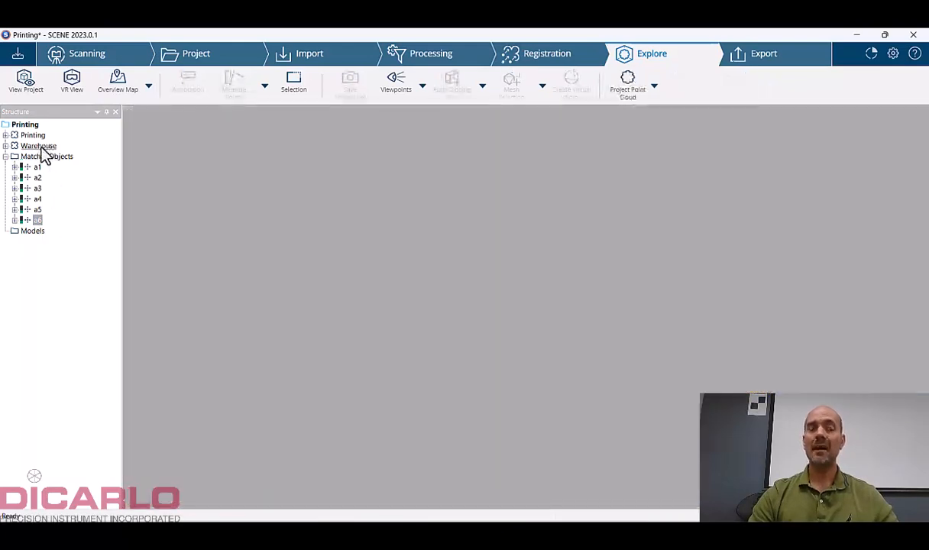
# Set the Warehouse cluster as a reference cluster for registration
pyautogui.click(40, 146)
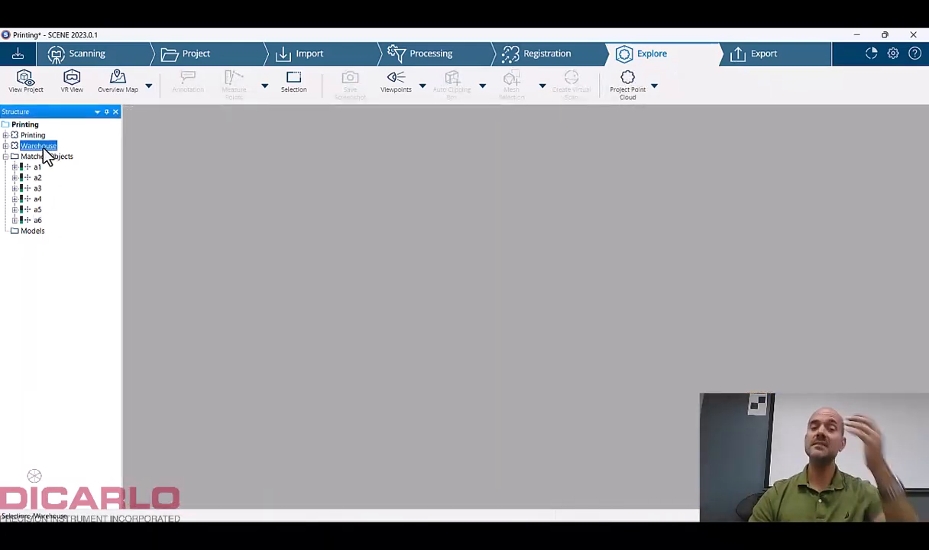
pyautogui.rightClick(46, 155)
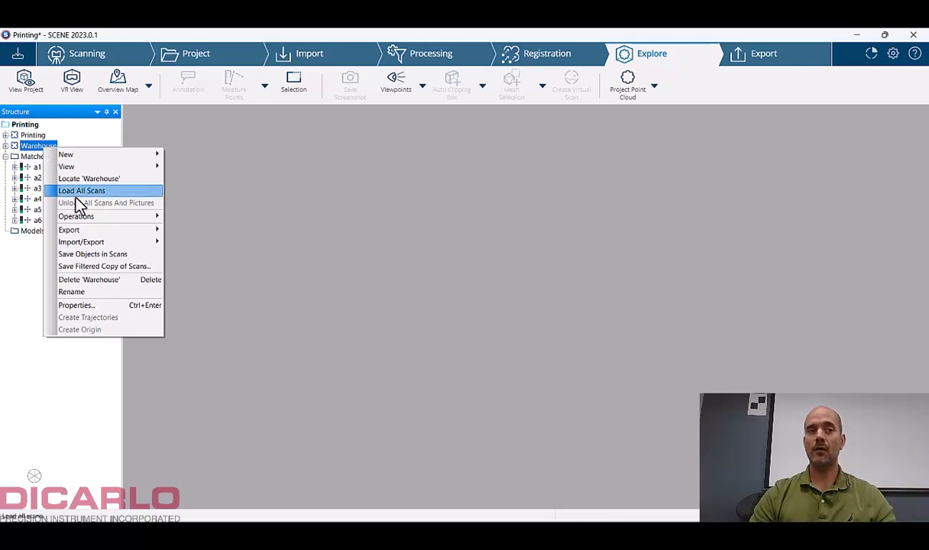
pyautogui.moveTo(132, 217)
pyautogui.moveTo(209, 215)
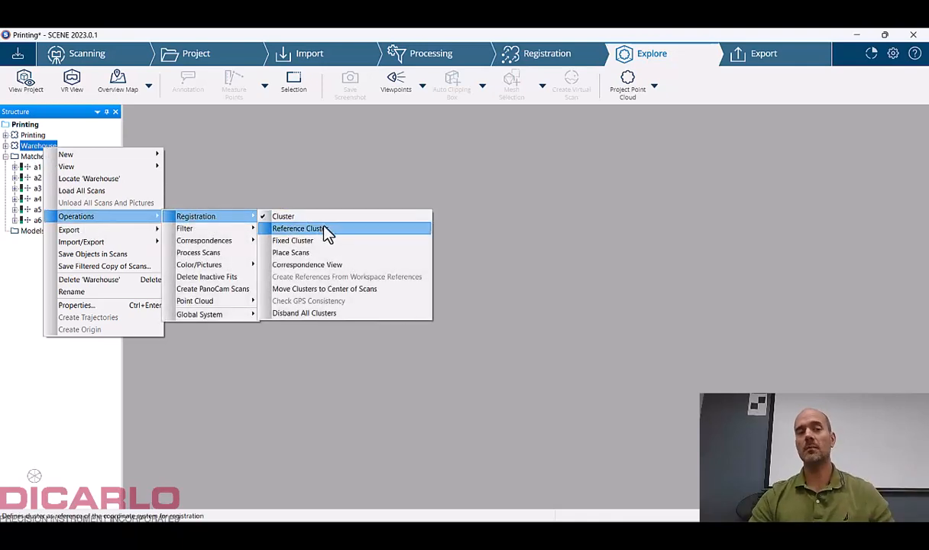
pyautogui.click(327, 229)
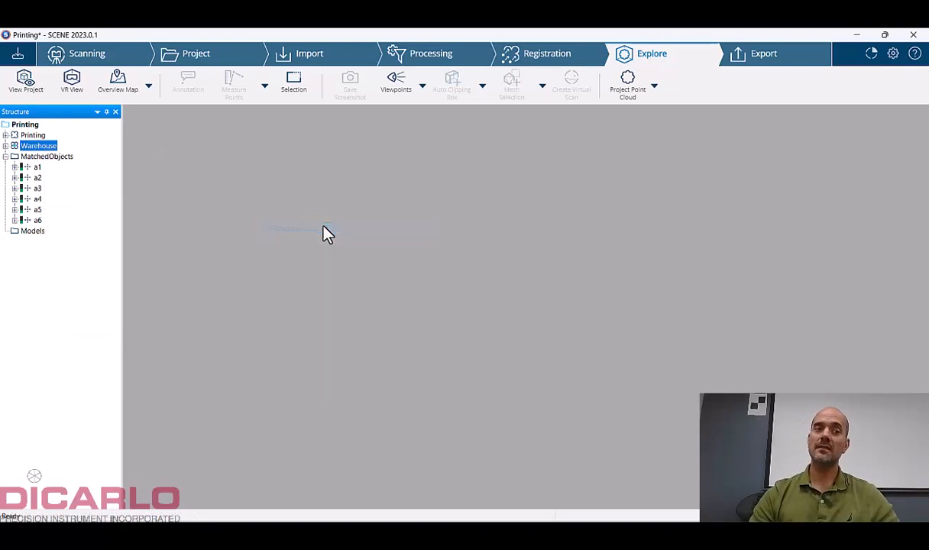
# Create a new cluster named Combined at the root of the Printing project
pyautogui.rightClick(20, 124)
pyautogui.moveTo(49, 130)
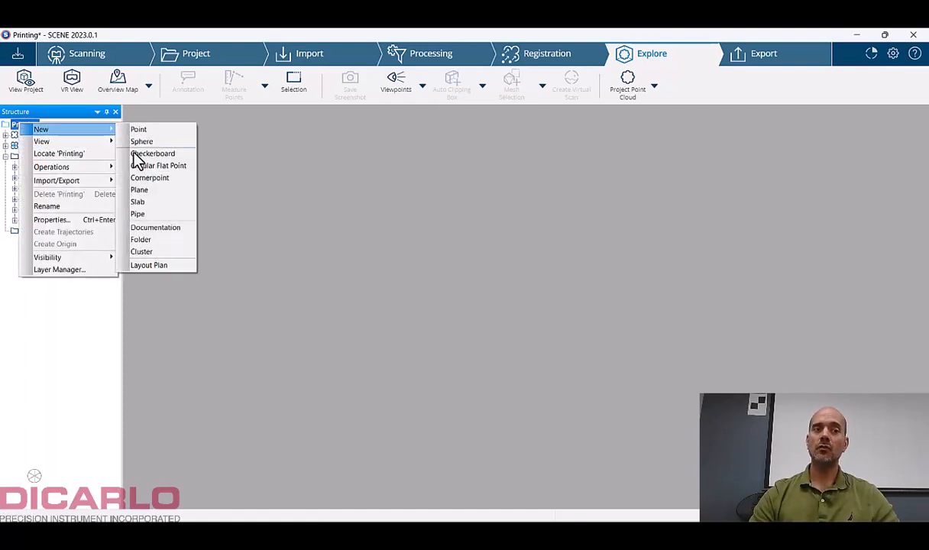
pyautogui.click(163, 252)
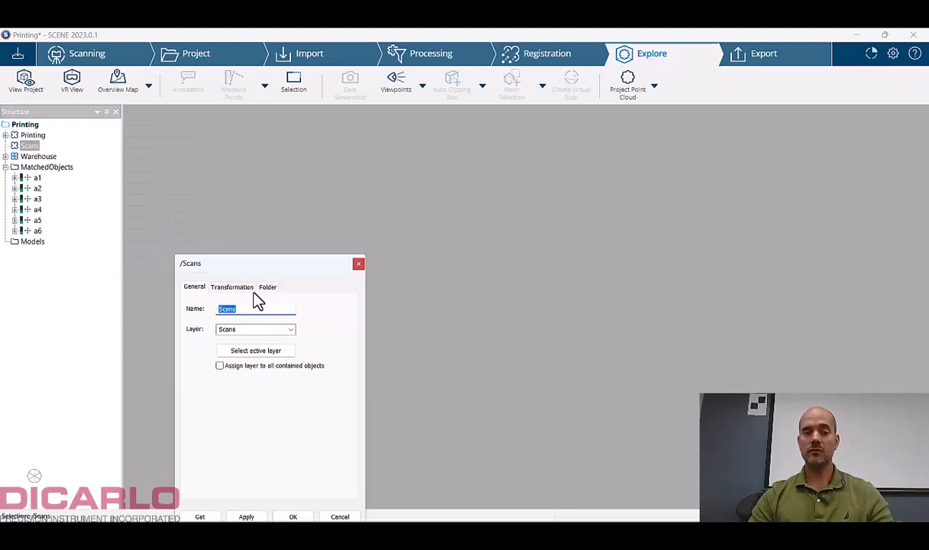
pyautogui.moveTo(267, 267); pyautogui.dragTo(289, 113)
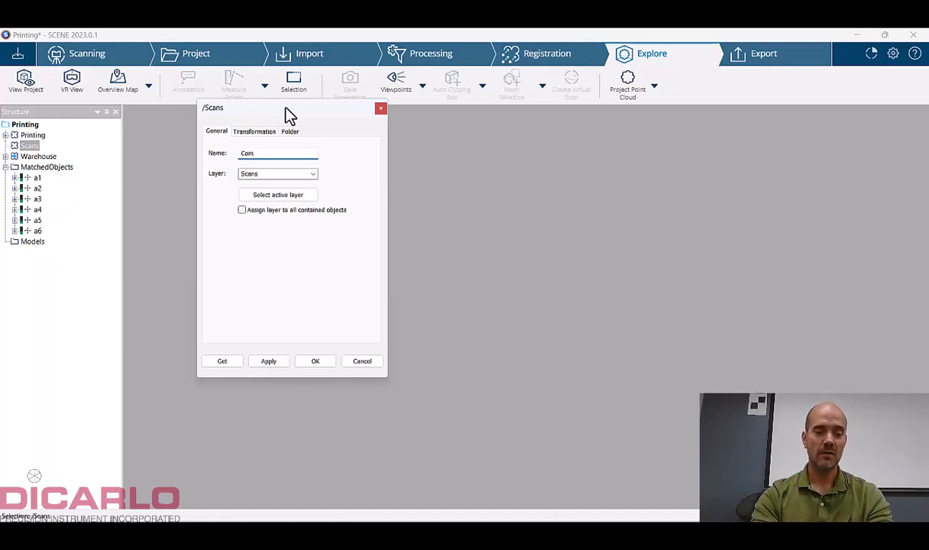
pyautogui.press('Return')
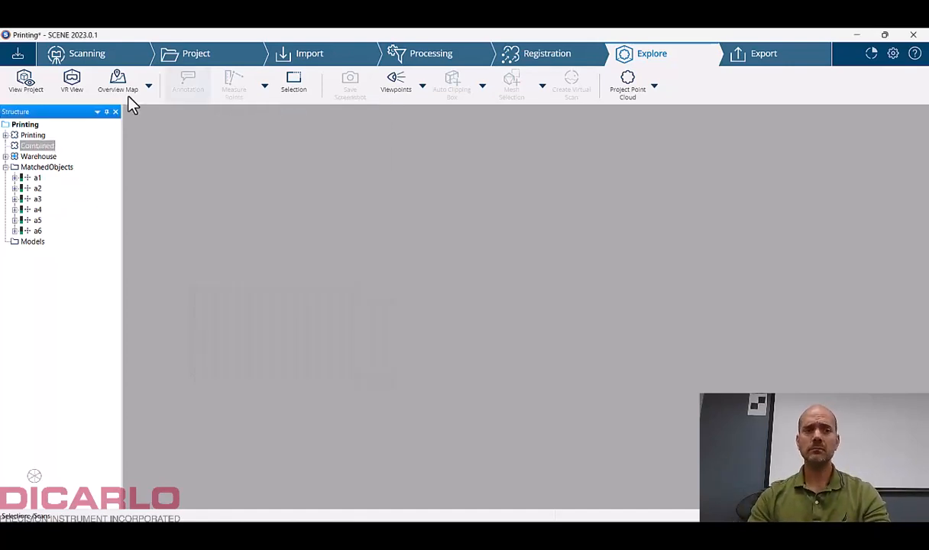
# Move the Printing and Warehouse clusters into the Combined cluster and expand it
pyautogui.click(35, 137)
pyautogui.moveTo(42, 147); pyautogui.dragTo(14, 139)
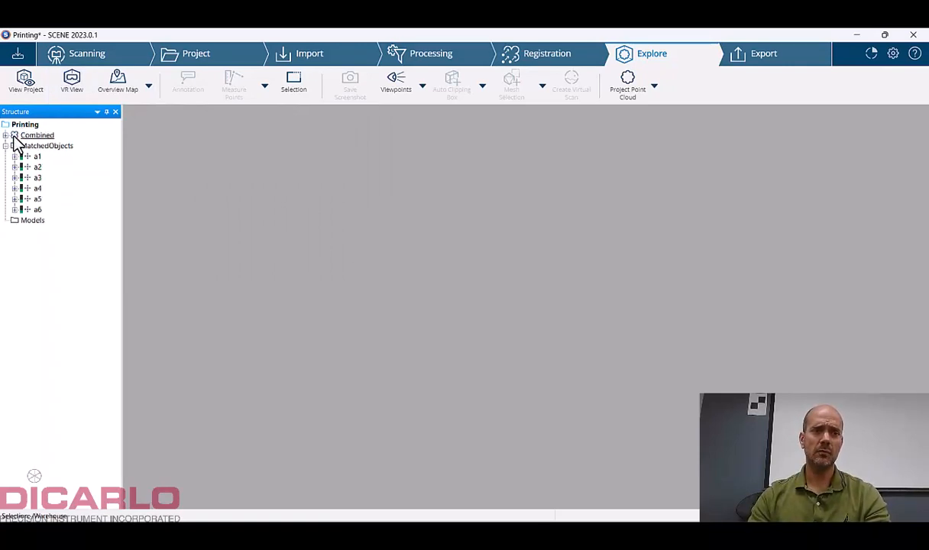
pyautogui.click(5, 135)
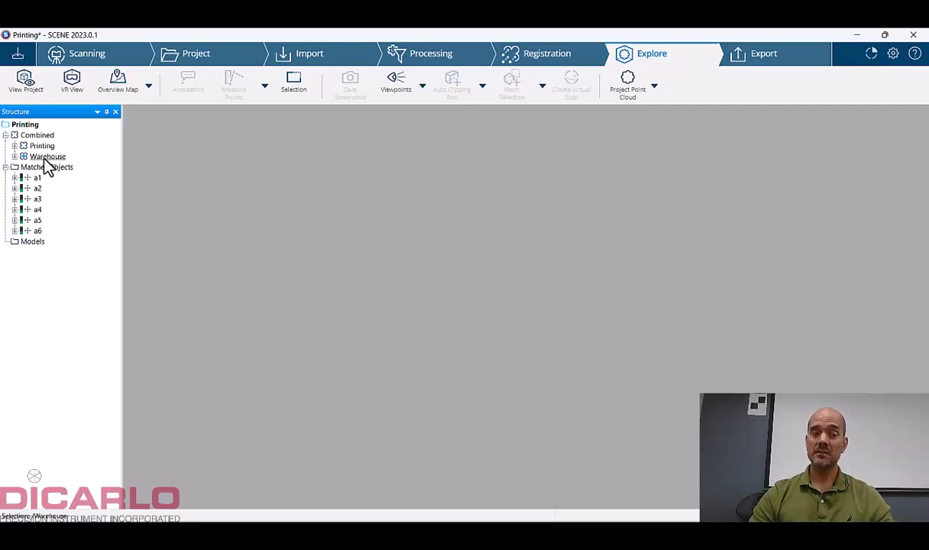
# Check whether the Warehouse cluster inside Combined is set as a reference cluster
pyautogui.rightClick(36, 157)
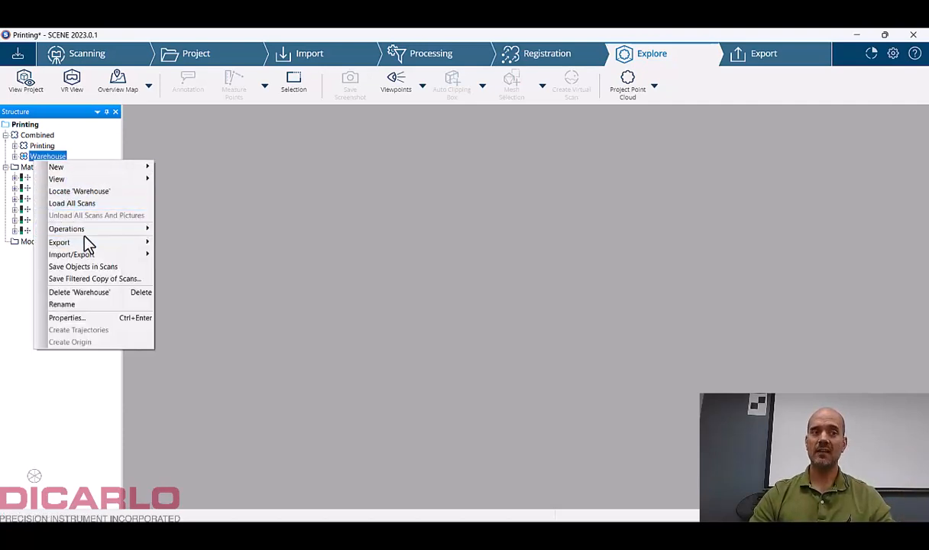
pyautogui.moveTo(134, 231)
pyautogui.moveTo(195, 231)
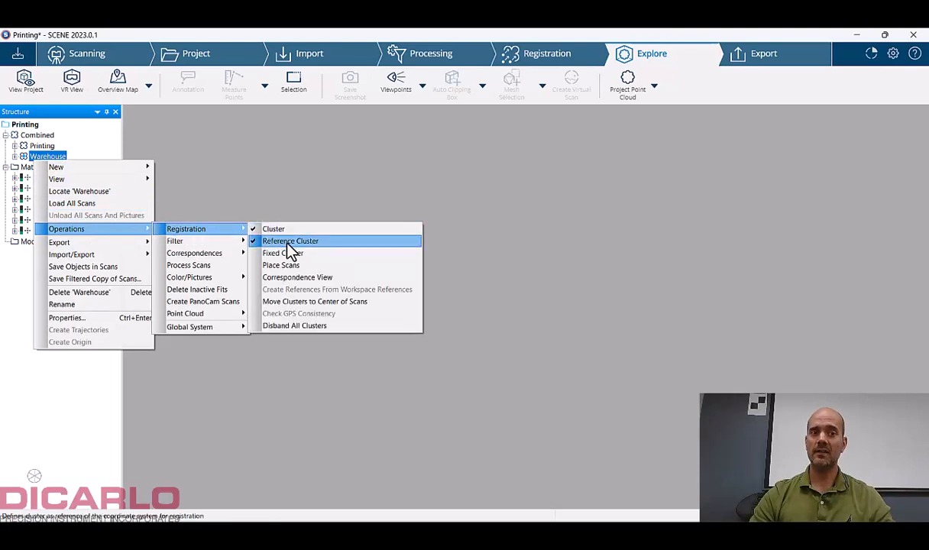
pyautogui.click(25, 261)
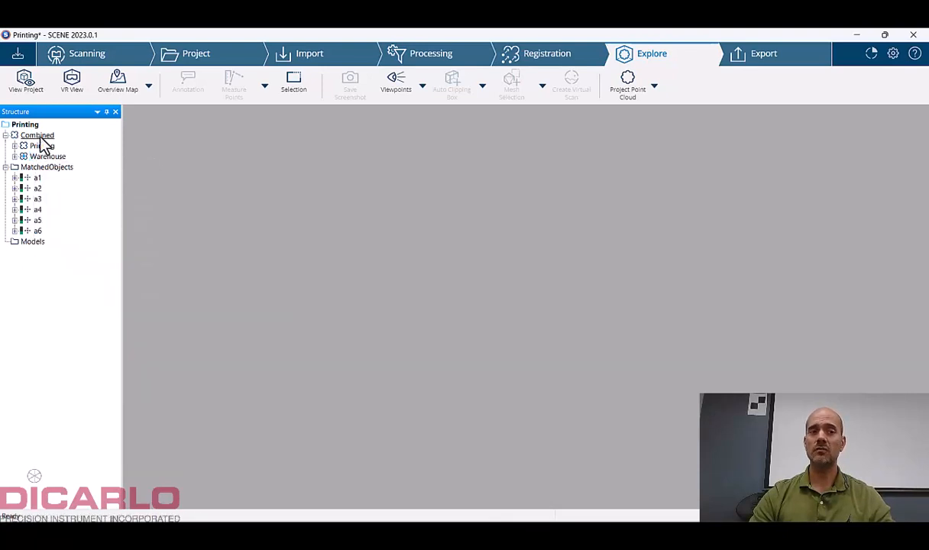
# Run Place Scans on the Combined cluster in Target Based mode with correspondence search and checkerboard normals enabled
pyautogui.rightClick(39, 136)
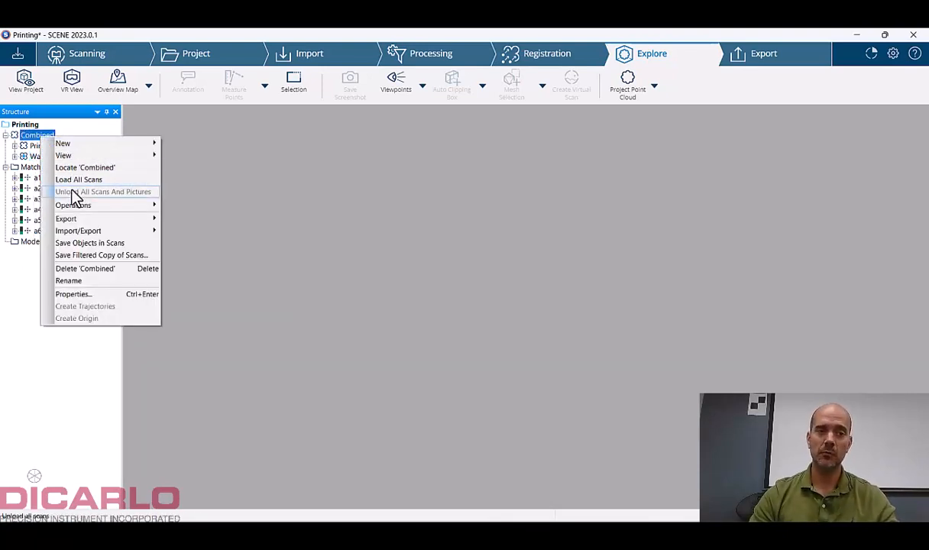
pyautogui.moveTo(74, 205)
pyautogui.moveTo(197, 207)
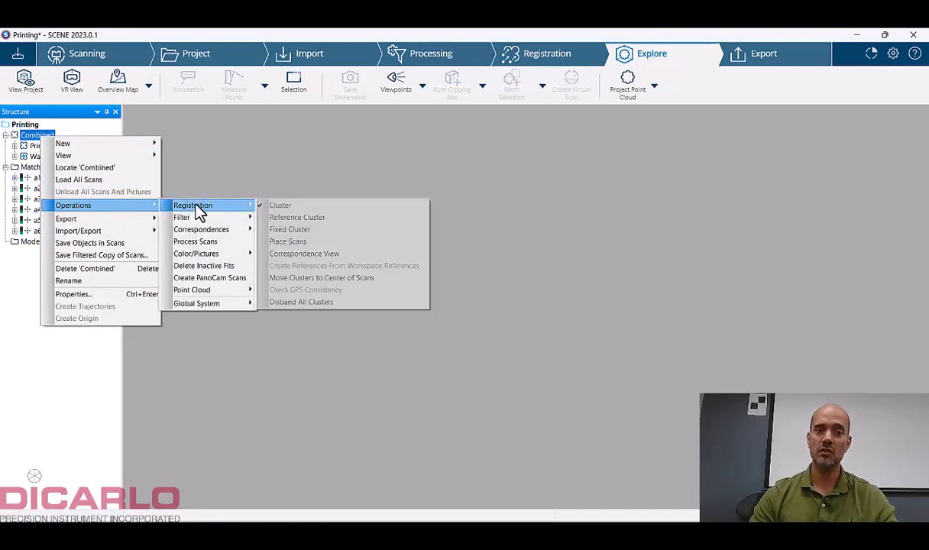
pyautogui.click(298, 242)
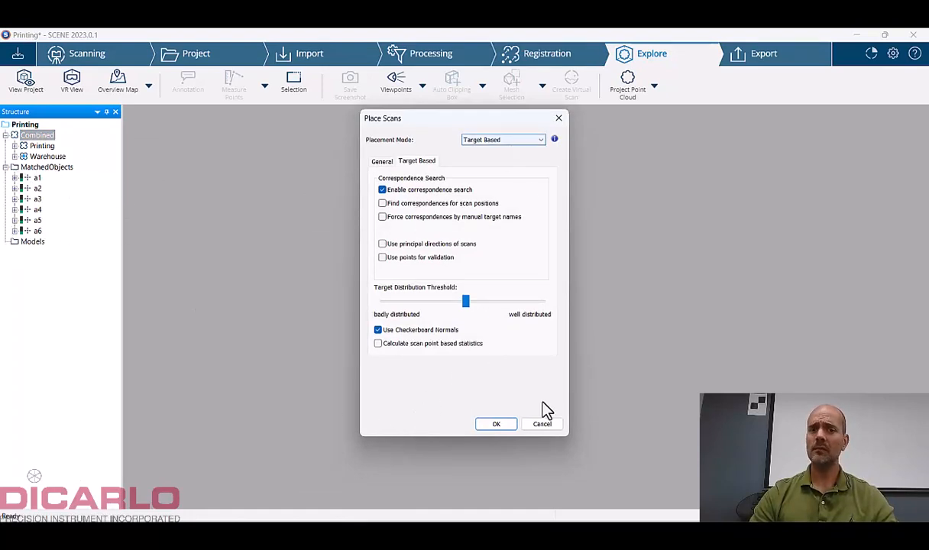
pyautogui.click(496, 423)
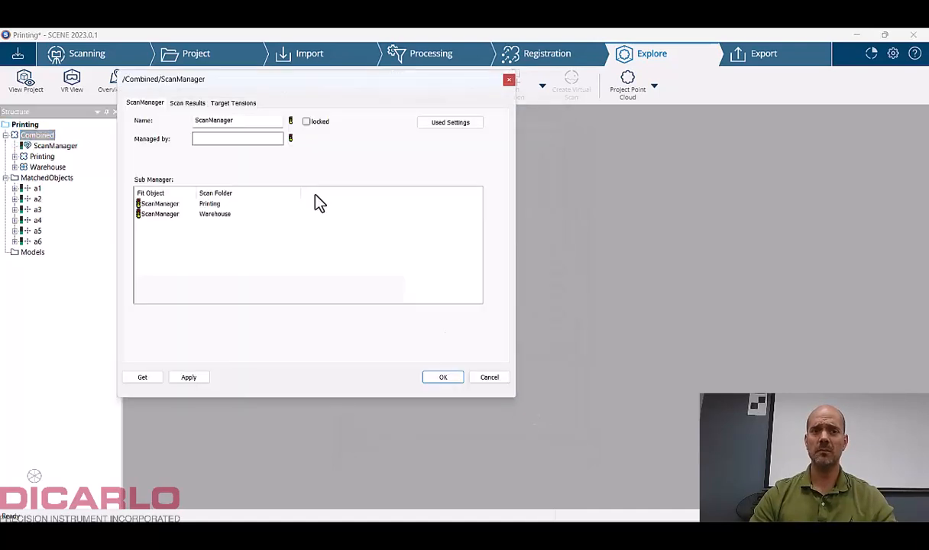
# Review the scan results and target tensions of the Combined cluster's registration, and close the ScanManager dialog
pyautogui.click(196, 105)
pyautogui.click(228, 103)
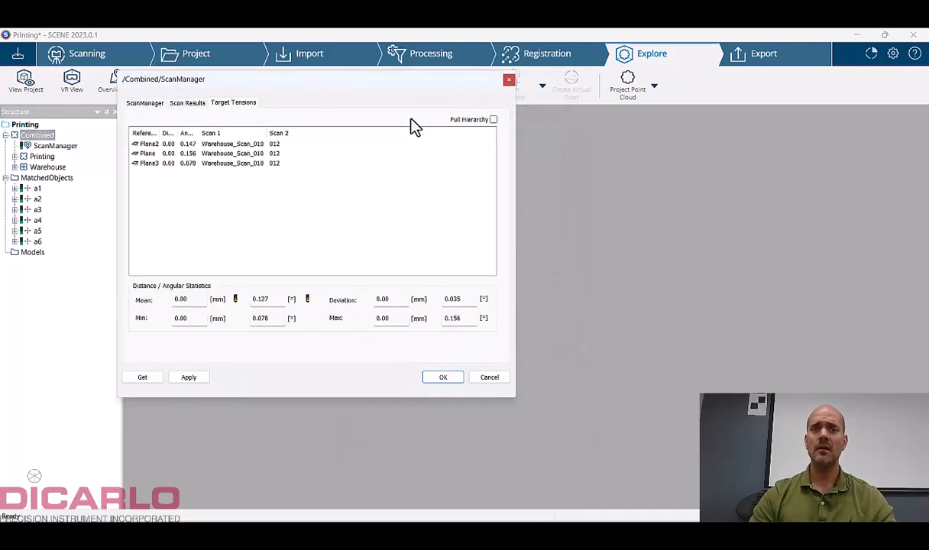
pyautogui.moveTo(386, 85); pyautogui.dragTo(318, 76)
pyautogui.click(373, 367)
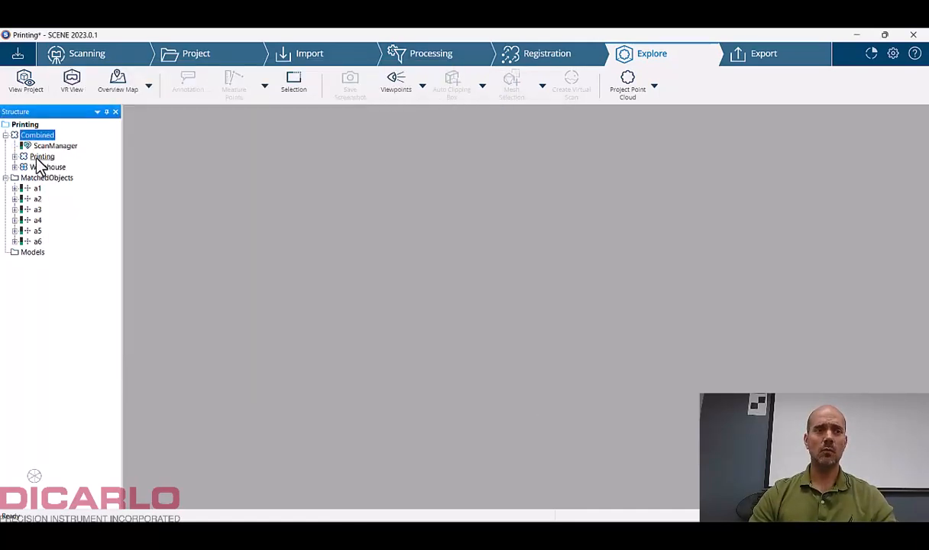
# View the combined project in 3D and highlight the Printing and Warehouse clusters in turn to check their relative placement
pyautogui.click(26, 82)
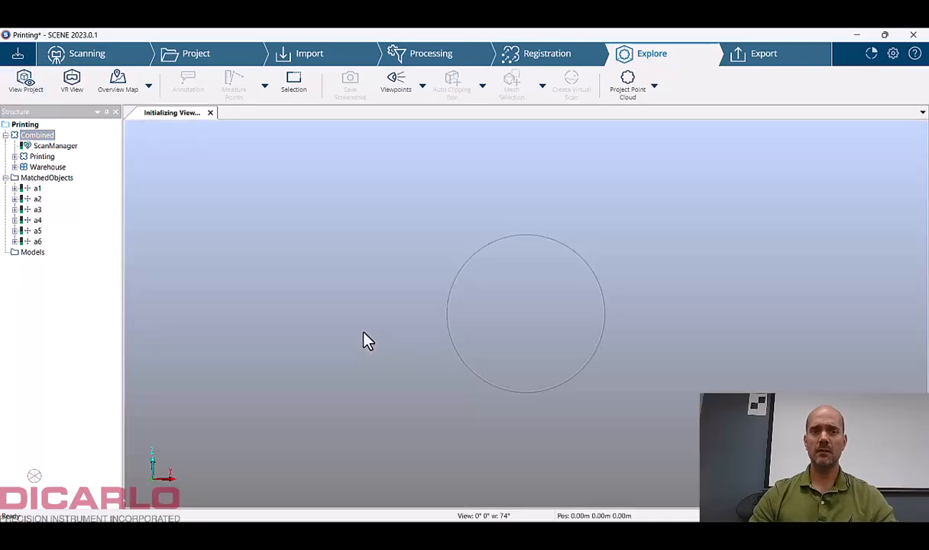
pyautogui.click(709, 230)
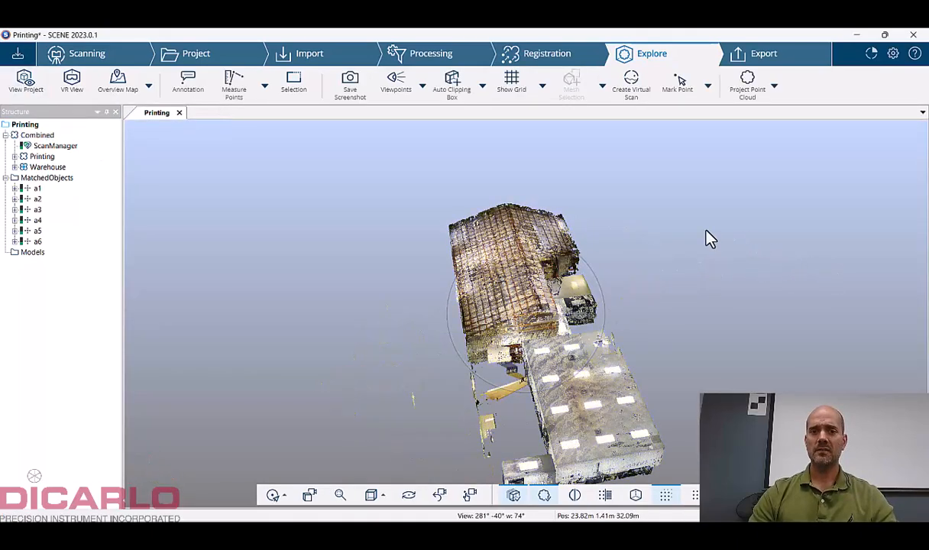
pyautogui.moveTo(710, 231); pyautogui.dragTo(883, 294)
pyautogui.moveTo(755, 262); pyautogui.dragTo(782, 199)
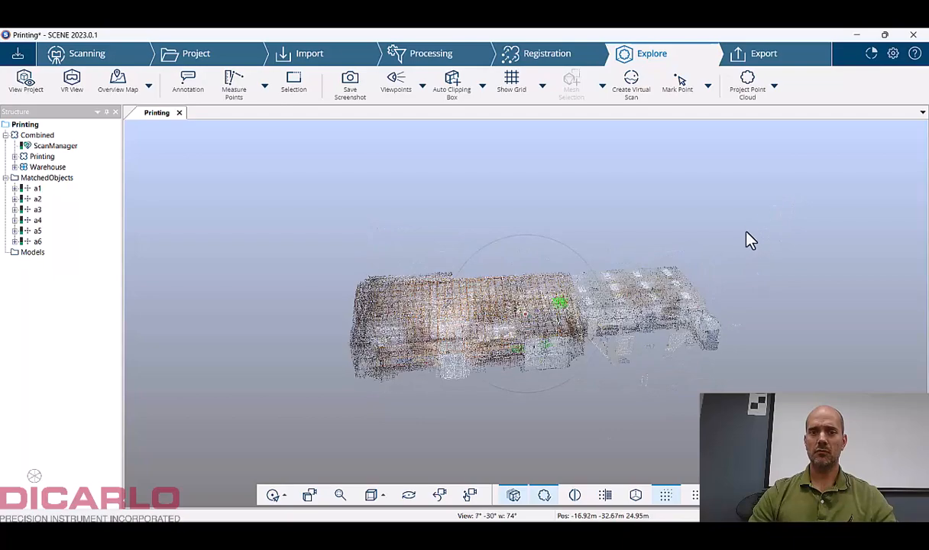
pyautogui.click(42, 158)
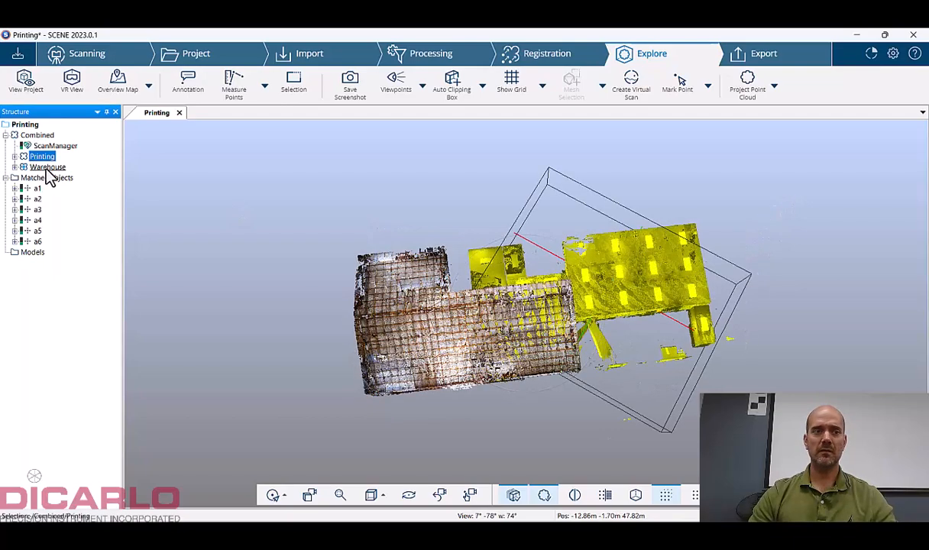
pyautogui.click(46, 167)
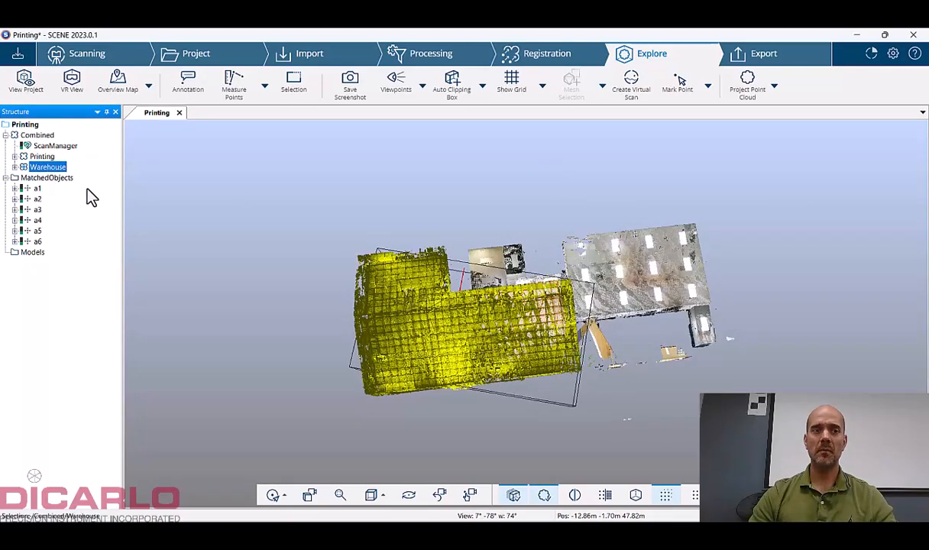
# Locate matched object a1 in the 3D view and examine the point cloud around it
pyautogui.rightClick(36, 189)
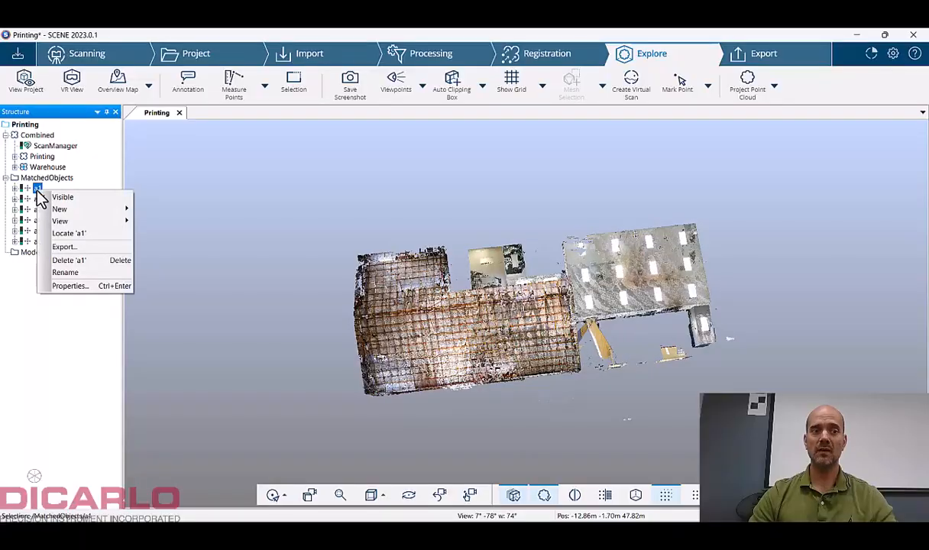
pyautogui.click(68, 234)
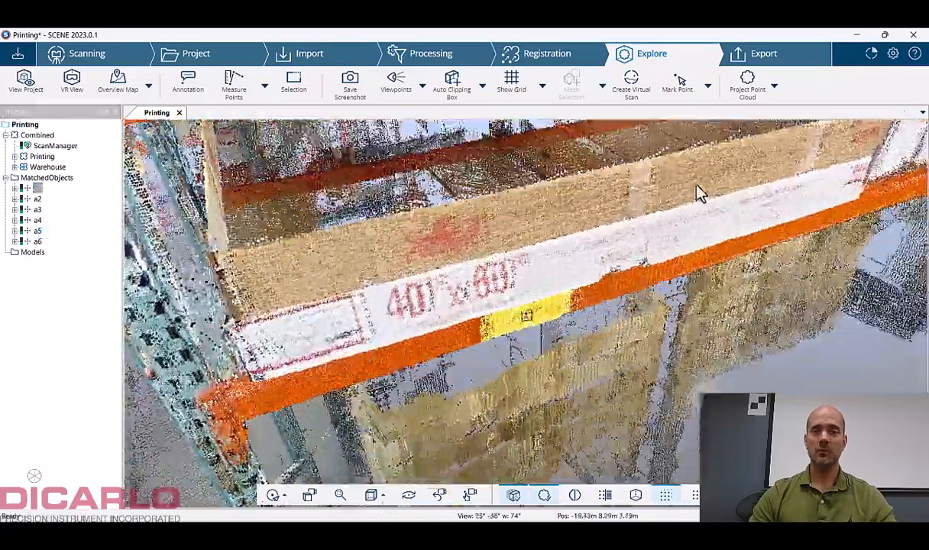
pyautogui.moveTo(700, 191); pyautogui.dragTo(745, 229)
# Locate matched object a6 in the 3D view and examine the targets along the warehouse racking from several angles
pyautogui.rightClick(36, 243)
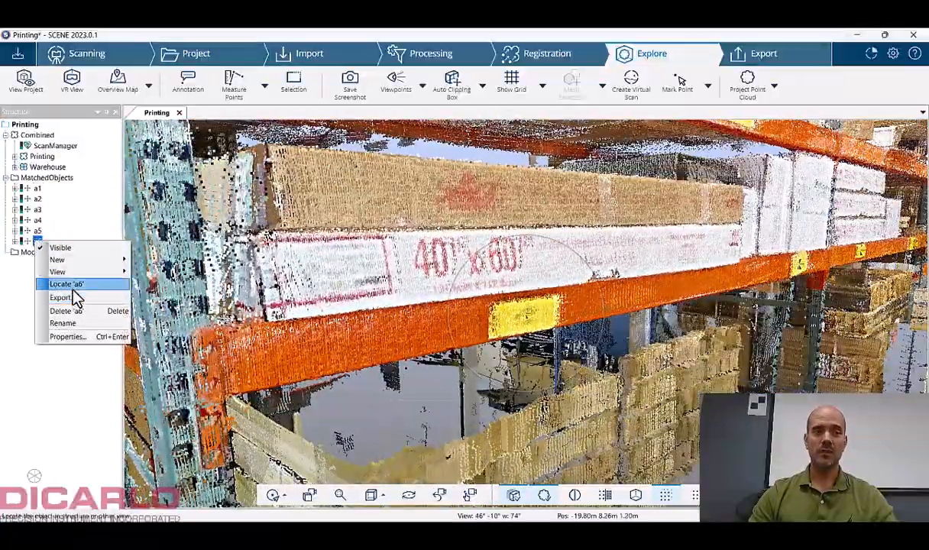
pyautogui.click(70, 284)
pyautogui.moveTo(732, 289); pyautogui.dragTo(671, 290)
pyautogui.moveTo(329, 270); pyautogui.dragTo(711, 309, button='middle')
pyautogui.moveTo(551, 311); pyautogui.dragTo(747, 322)
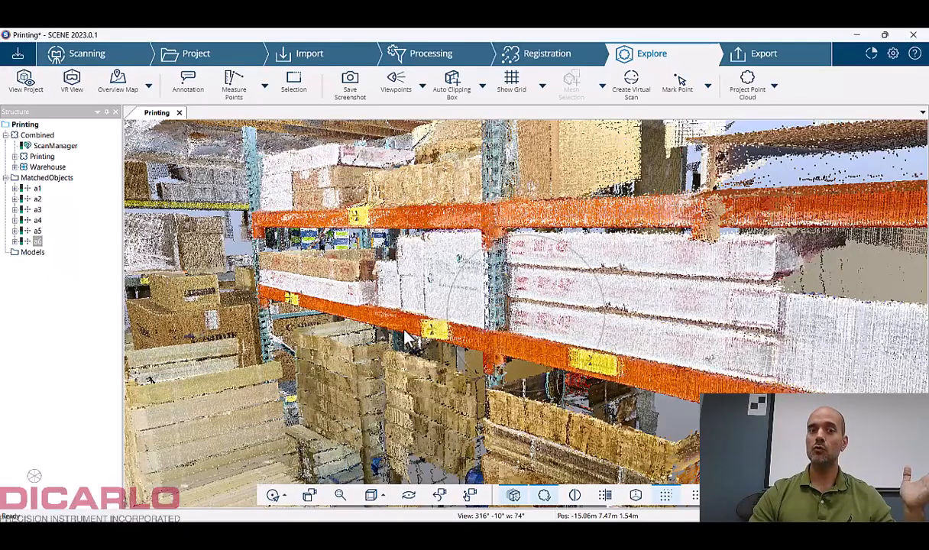
pyautogui.moveTo(475, 291); pyautogui.dragTo(598, 294)
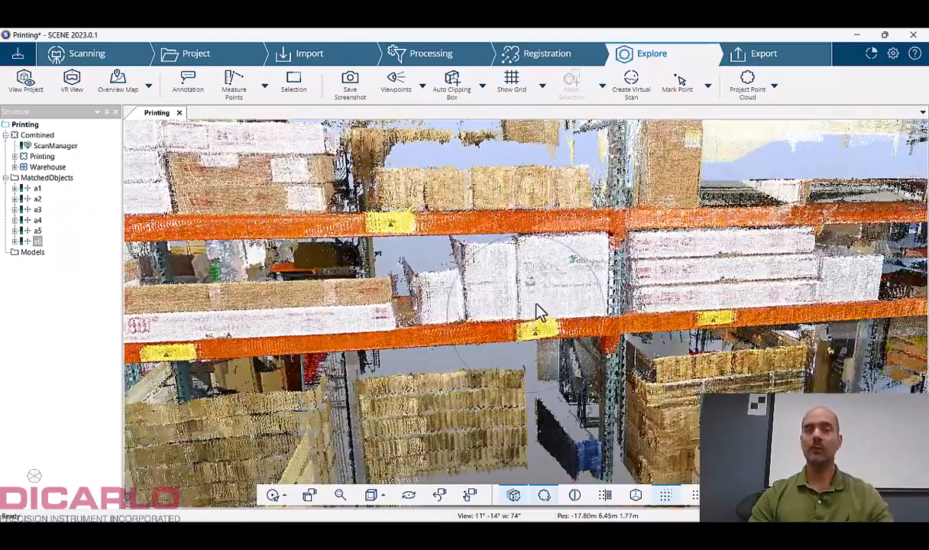